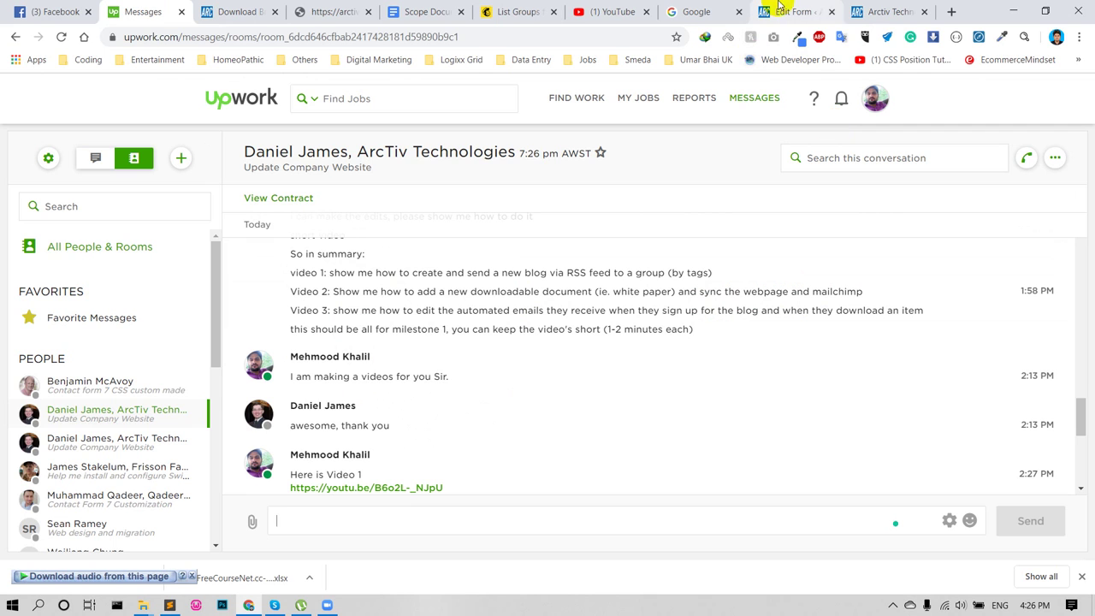
Open the Download Brochure page from the Arctiv website's home page and review the options of its brochure dropdown
click(877, 10)
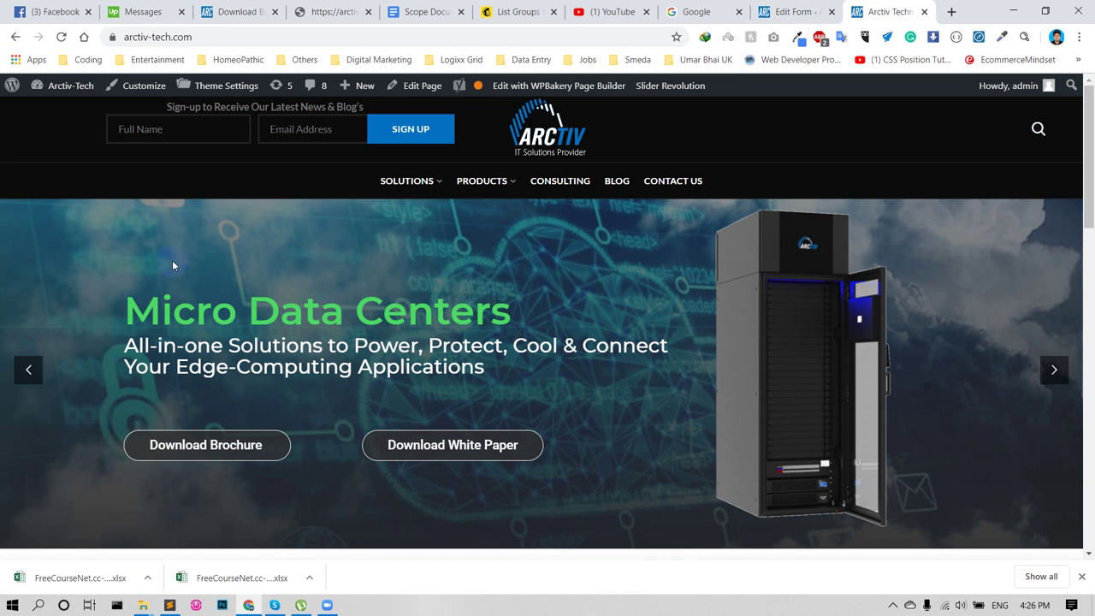
click(229, 450)
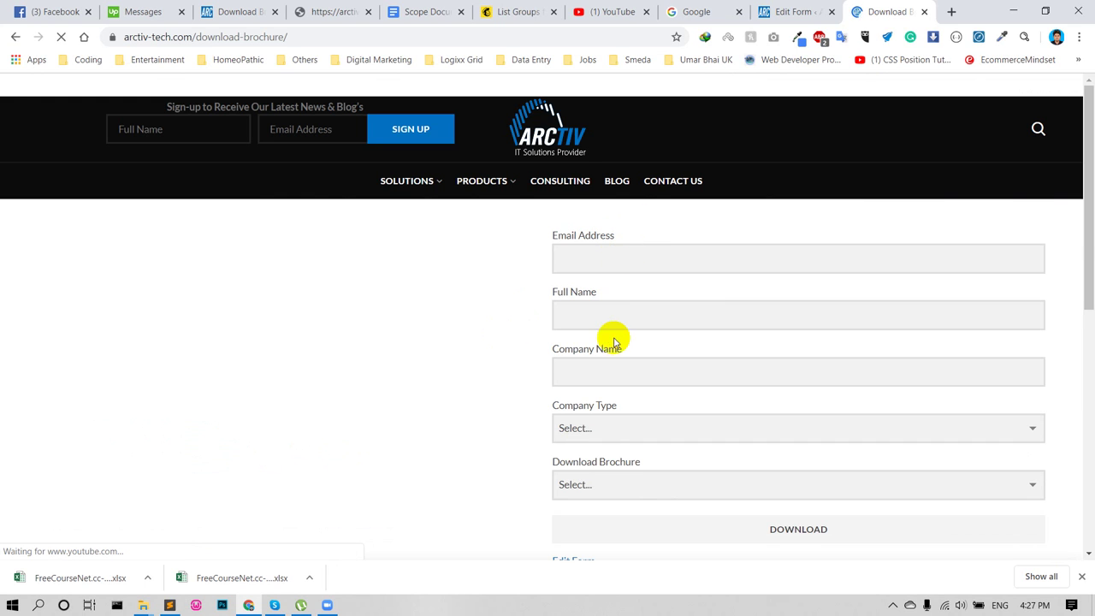
scroll(608, 434, down, 1)
click(608, 413)
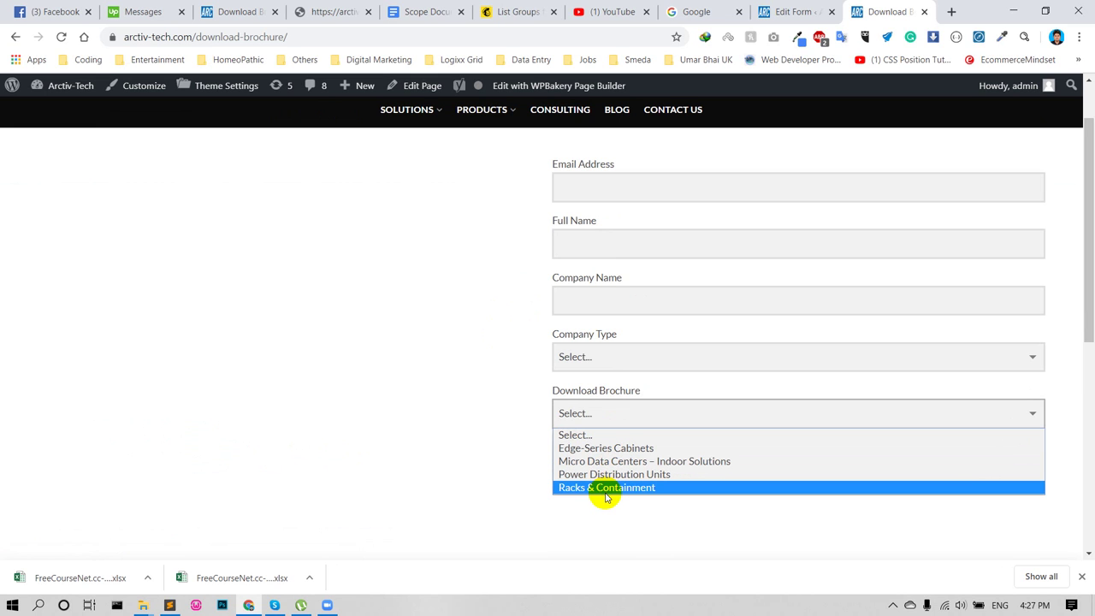
click(604, 522)
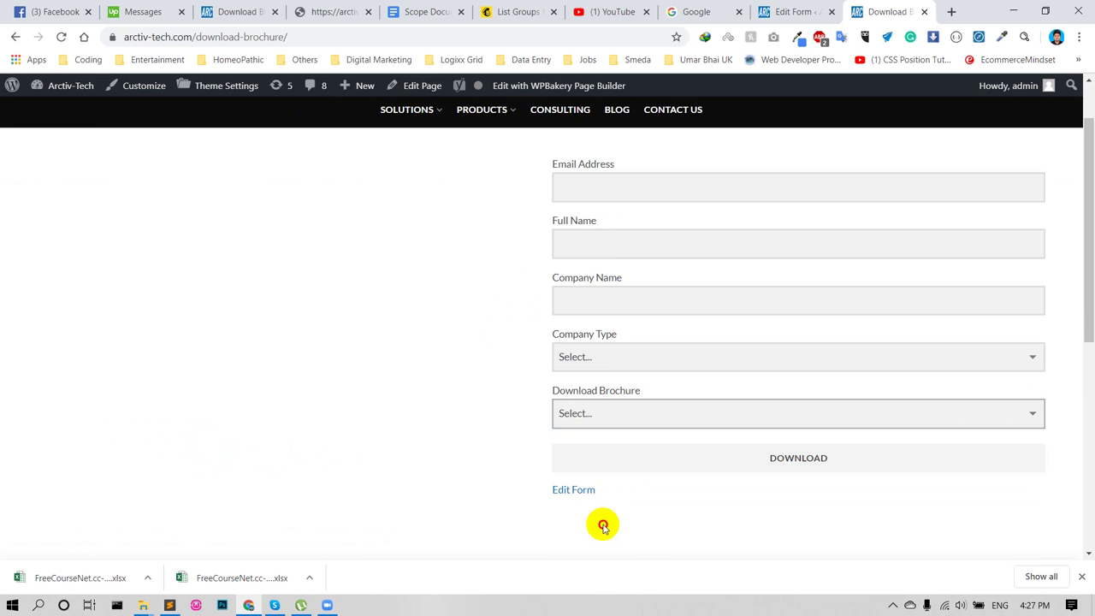
click(601, 423)
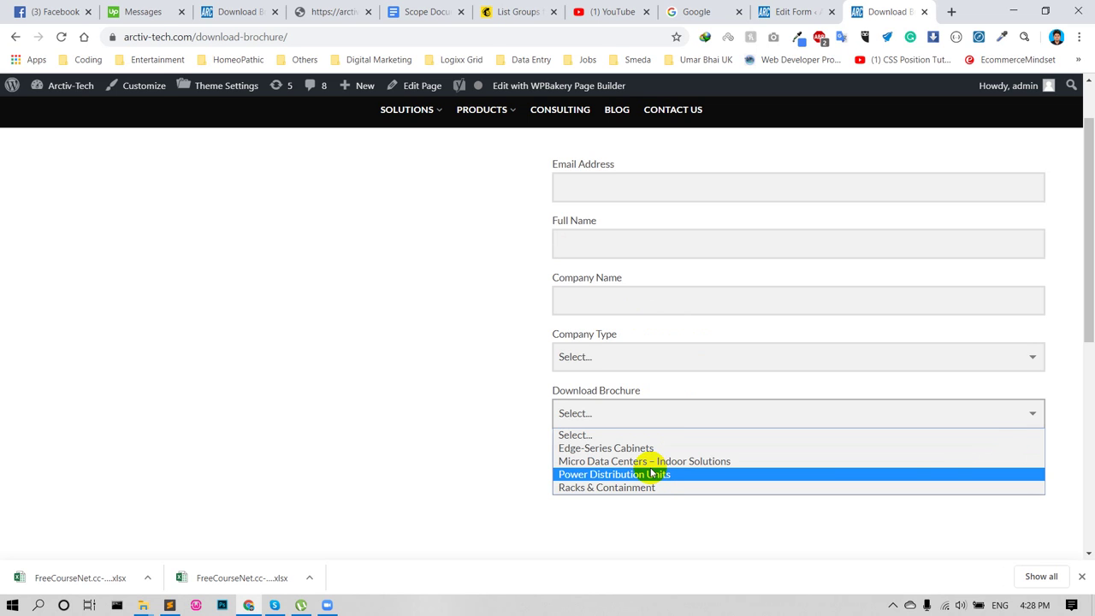
key(Up)
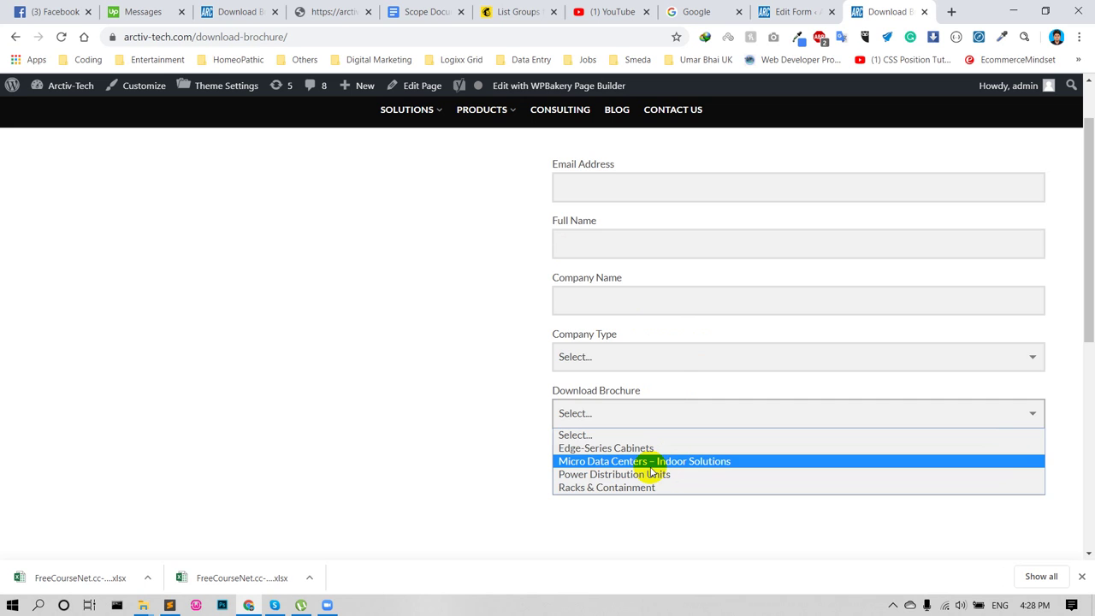
Switch to Mailchimp and open the Groups page in the contact management of the Arctiv-Tech Audience
click(521, 10)
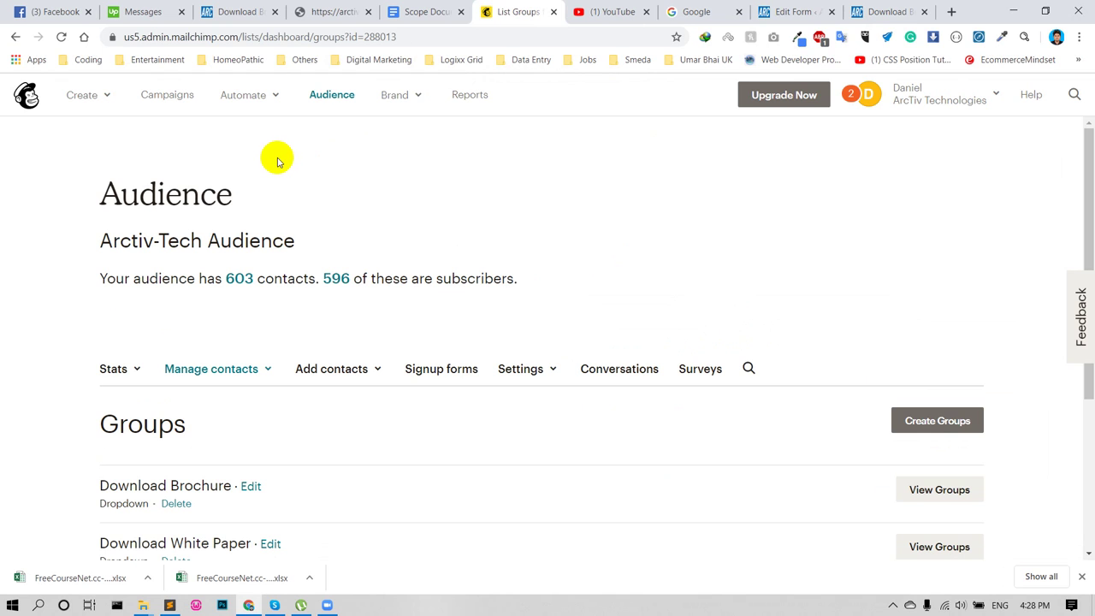
click(328, 98)
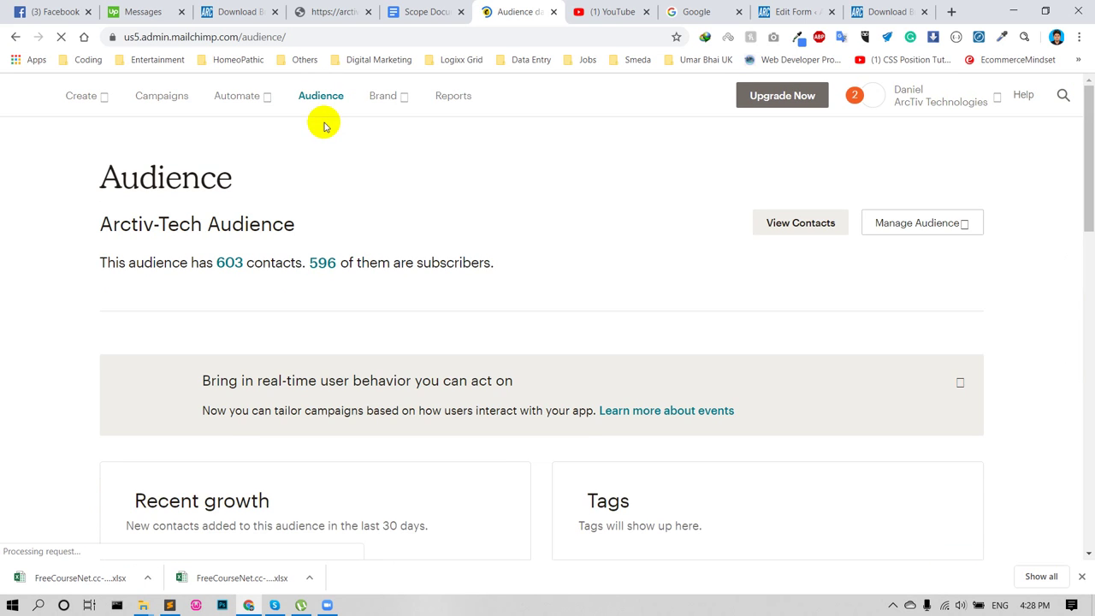
click(929, 228)
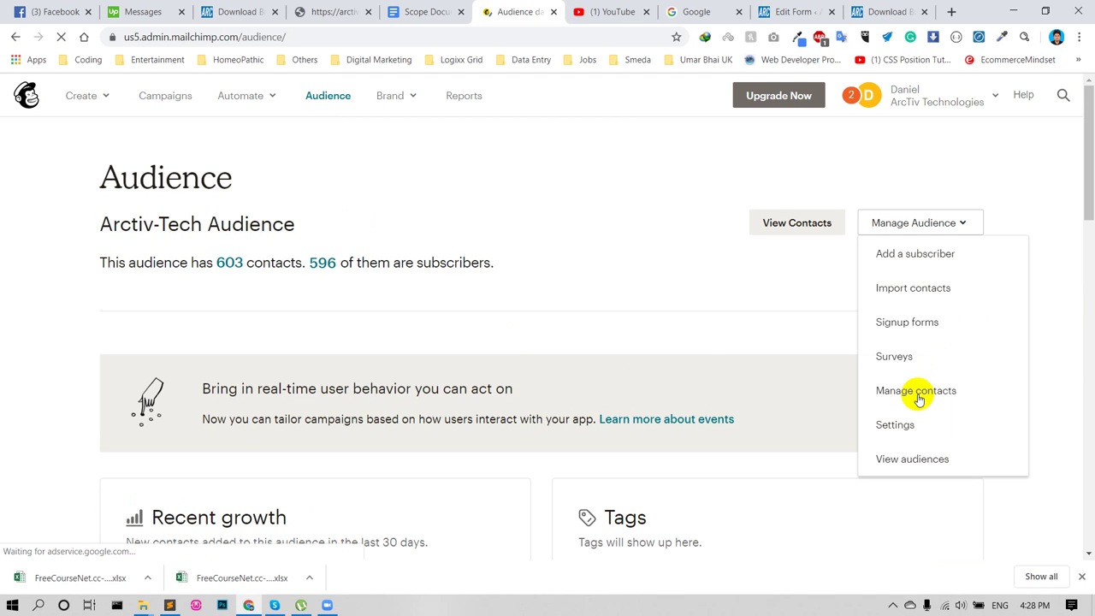
click(709, 347)
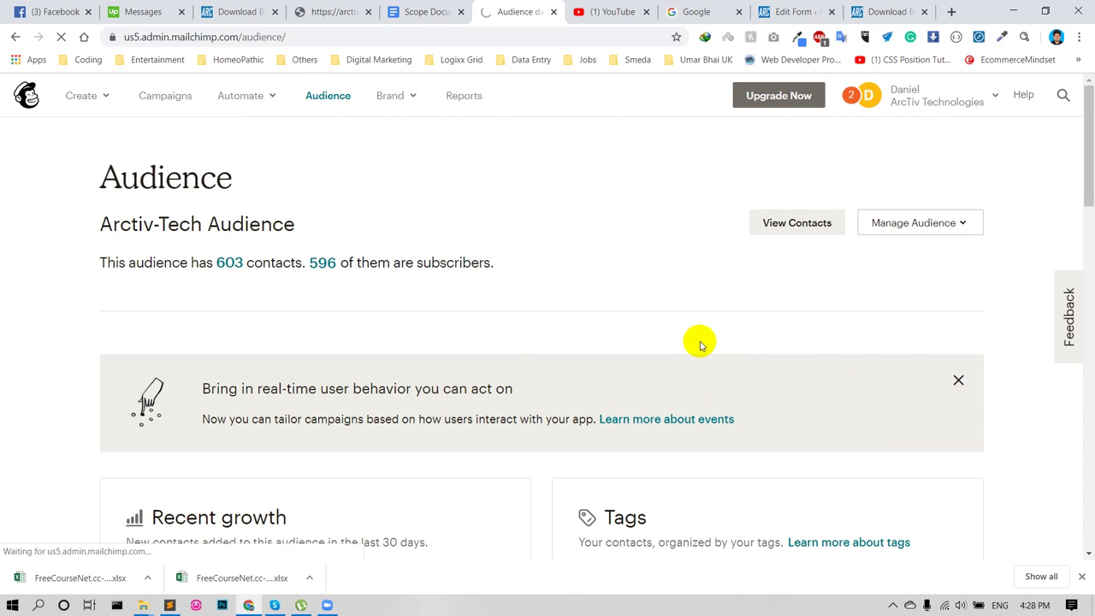
scroll(416, 347, down, 3)
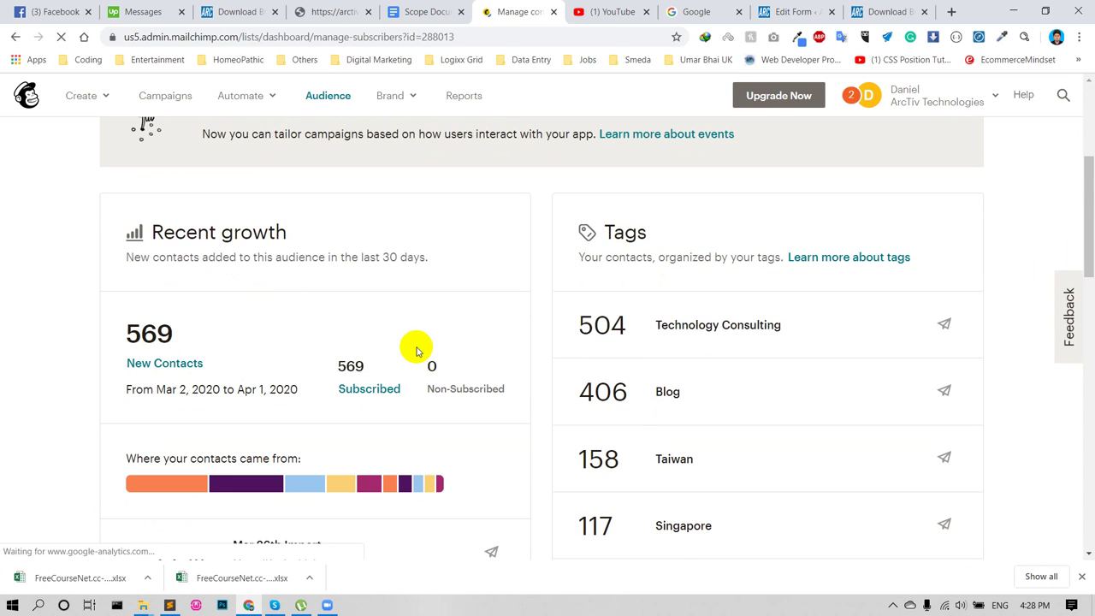
scroll(416, 351, down, 3)
scroll(416, 350, up, 6)
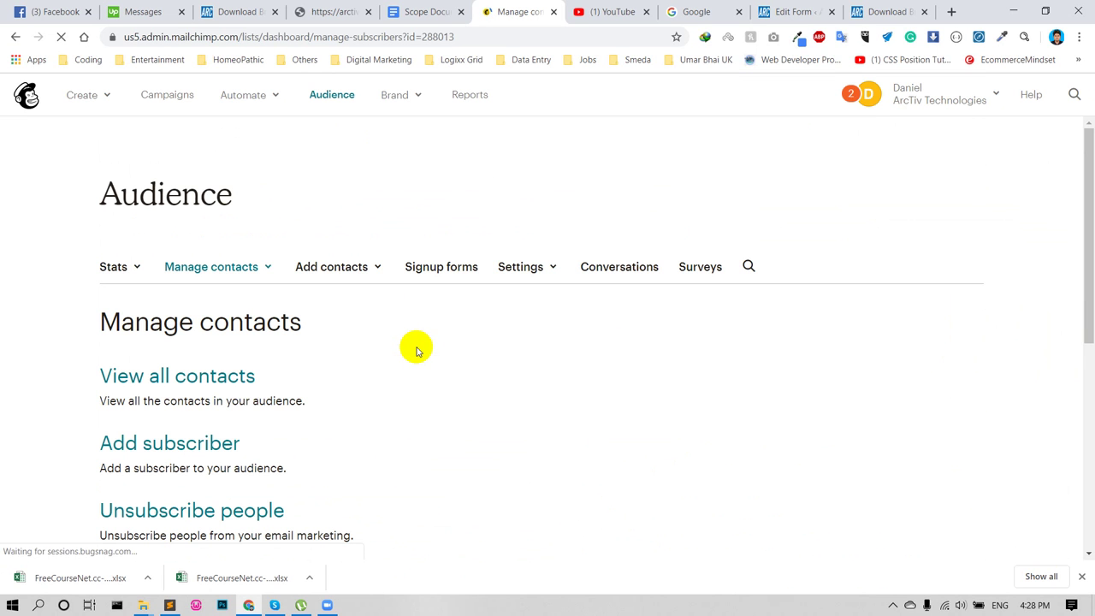
scroll(416, 351, down, 1)
scroll(274, 381, down, 4)
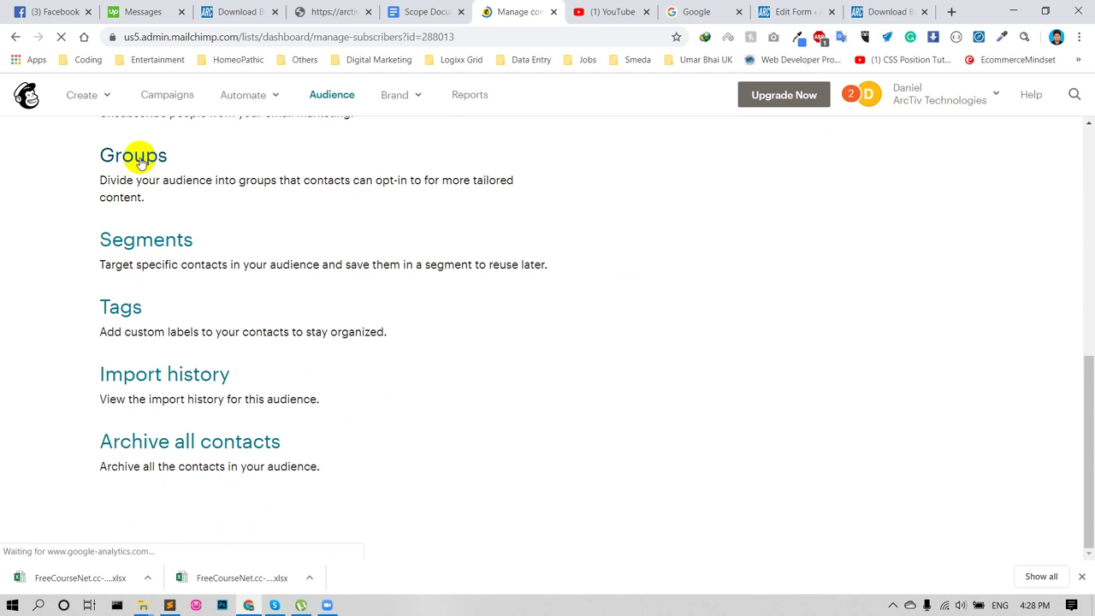
click(138, 159)
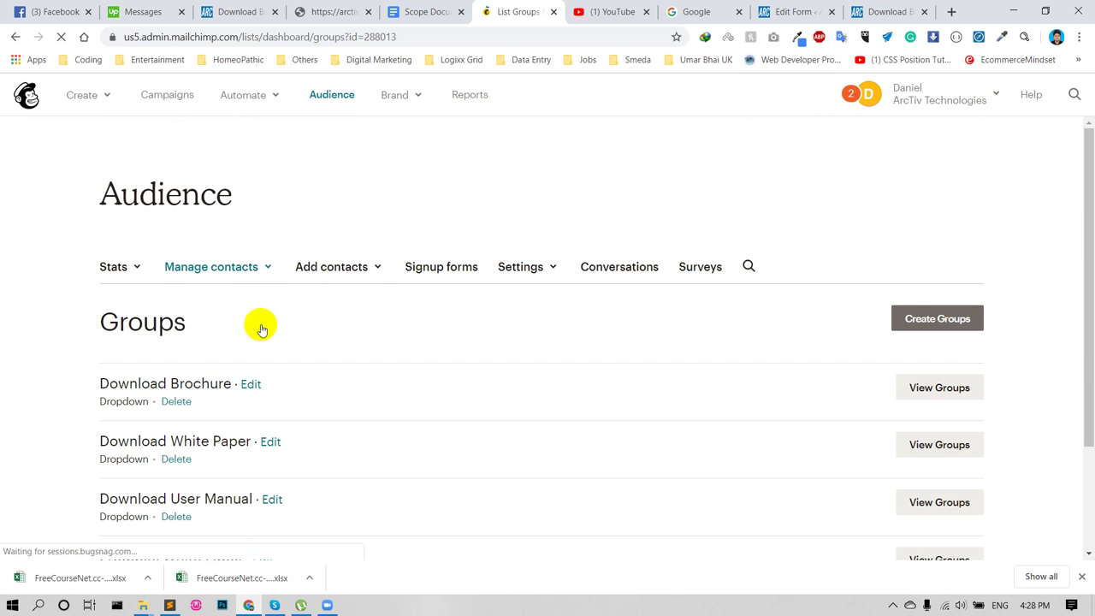
Expand the Download Brochure category to show the groups it contains
scroll(160, 368, down, 3)
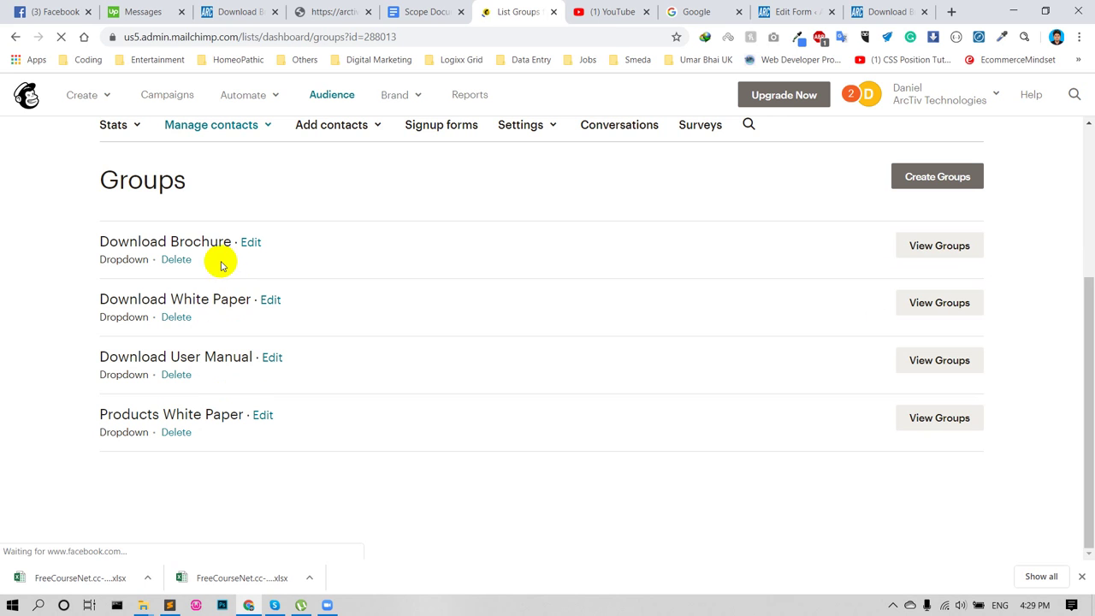
click(940, 246)
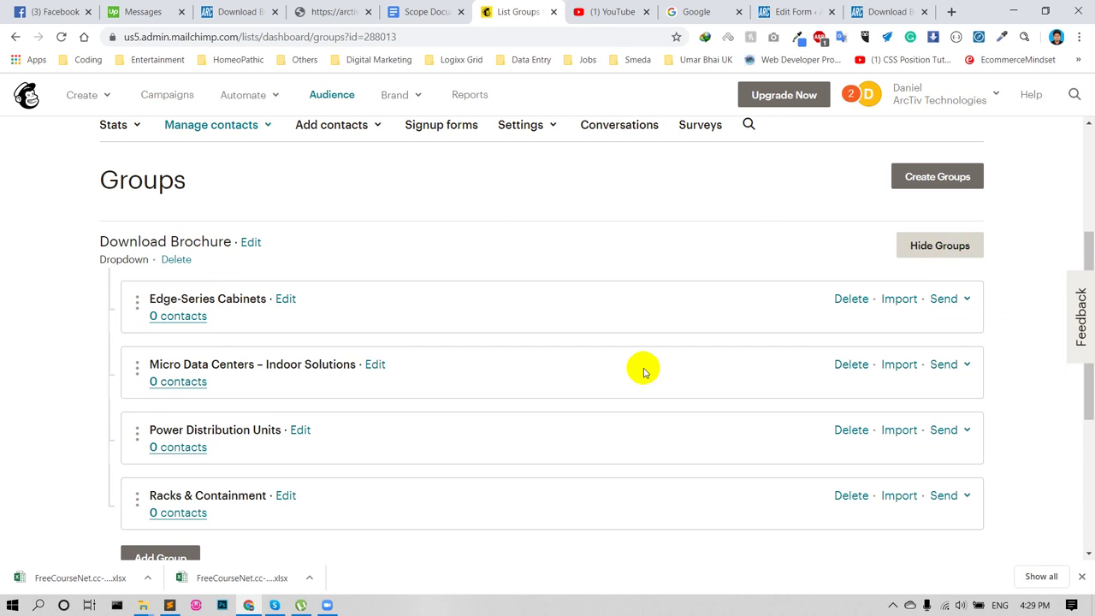
scroll(641, 367, down, 3)
scroll(227, 394, up, 2)
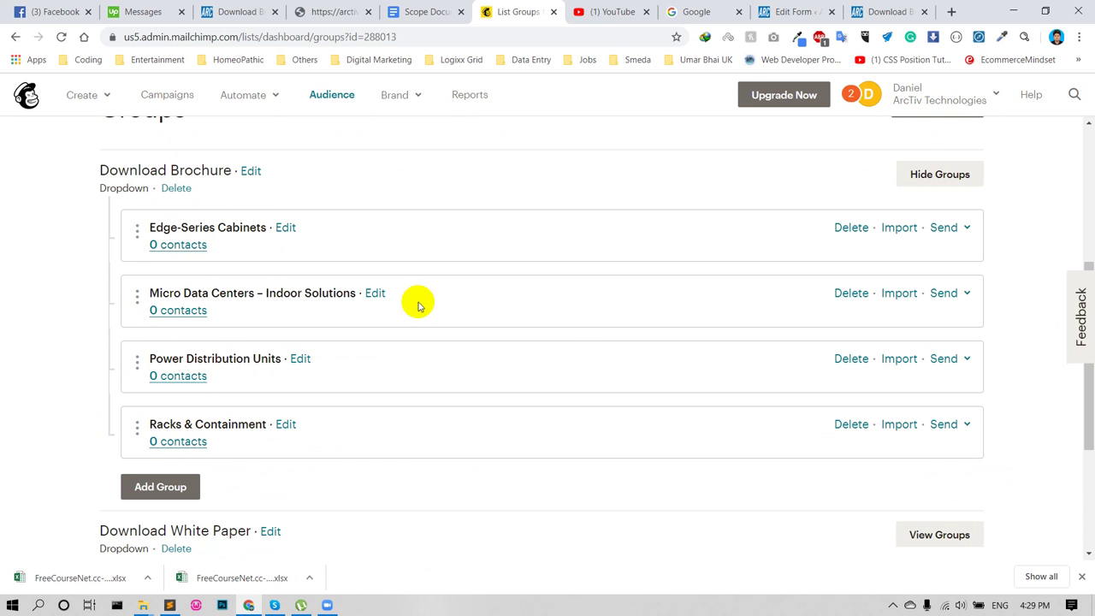
Compare the brochure dropdown options on the website's download page with the Download Brochure groups in Mailchimp
click(872, 10)
click(705, 413)
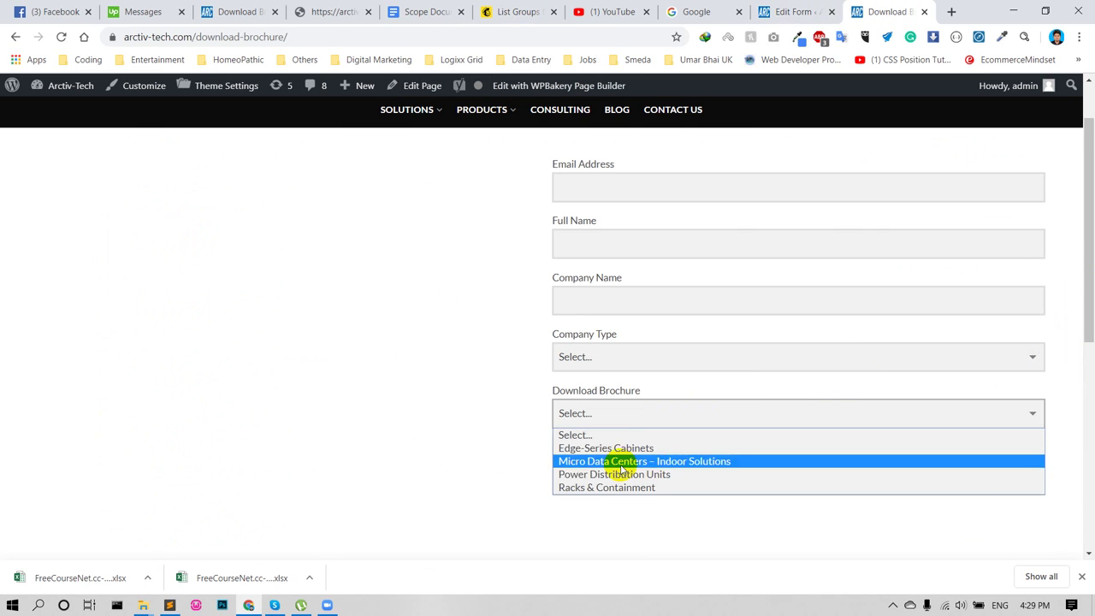
click(791, 11)
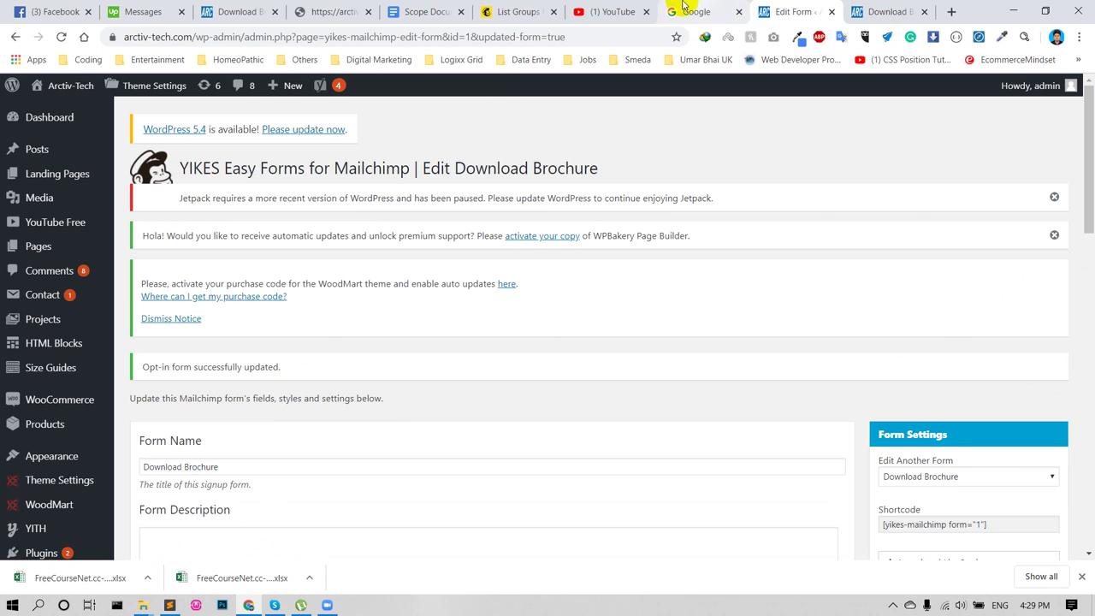
click(512, 12)
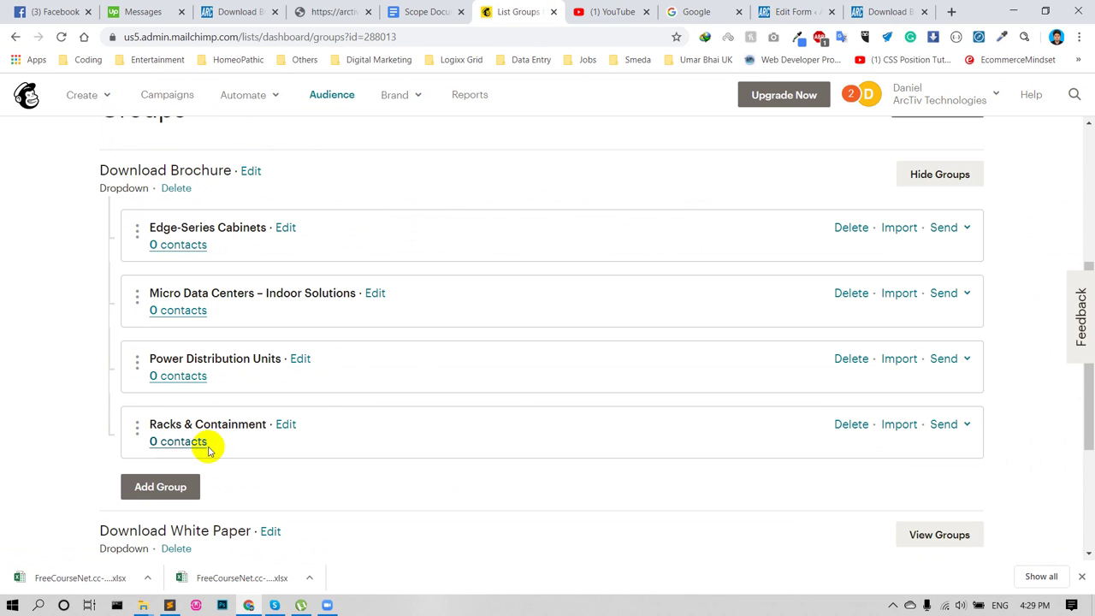
Add a new group named "Abc group" to the Download Brochure category and save it
click(162, 488)
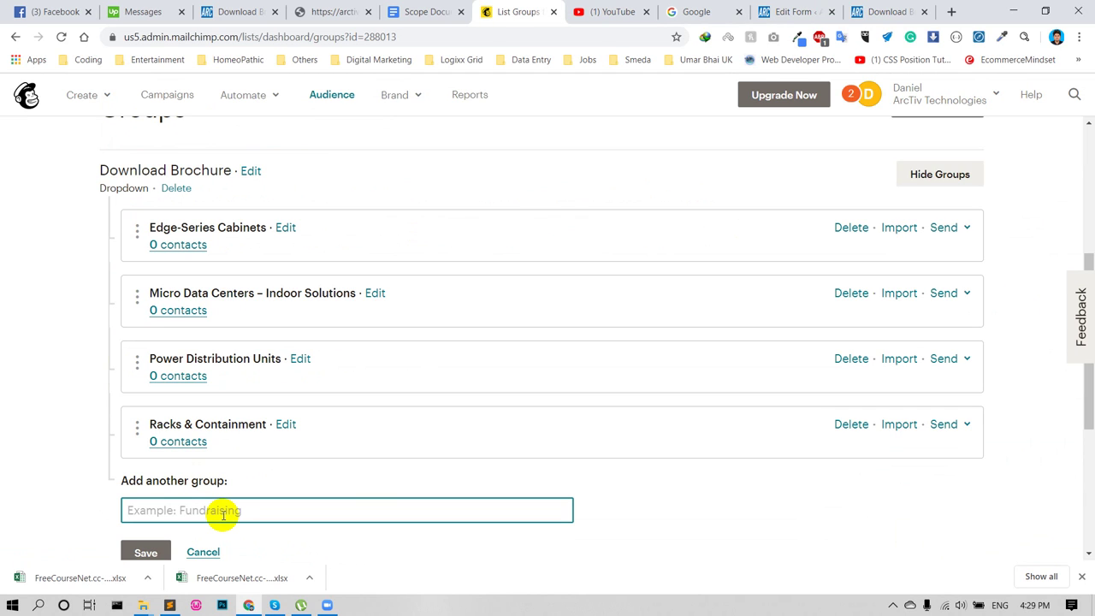
text(Abc group)
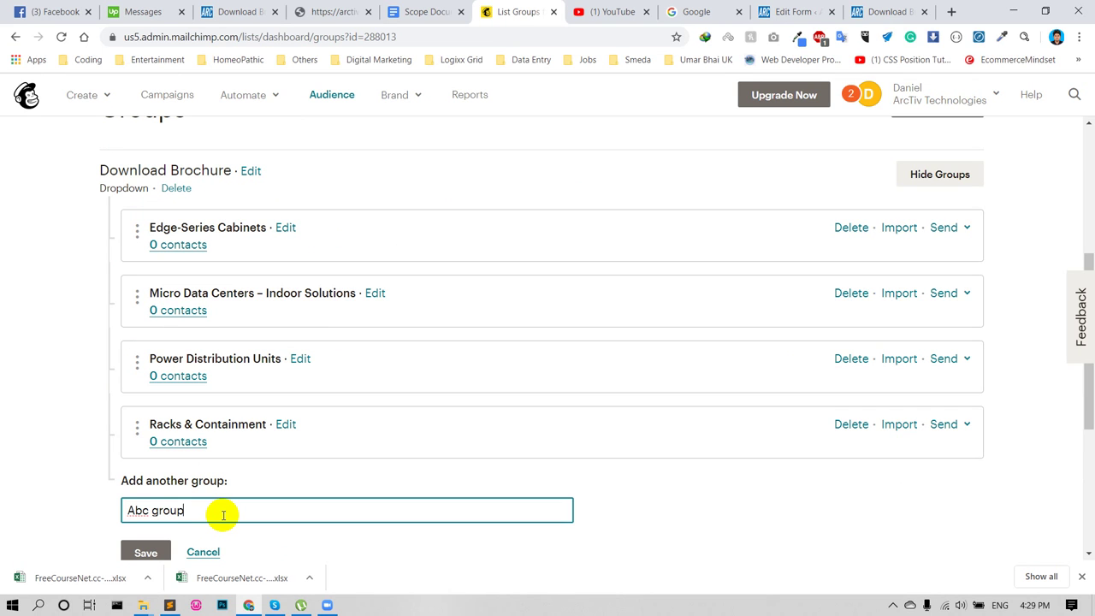
click(146, 551)
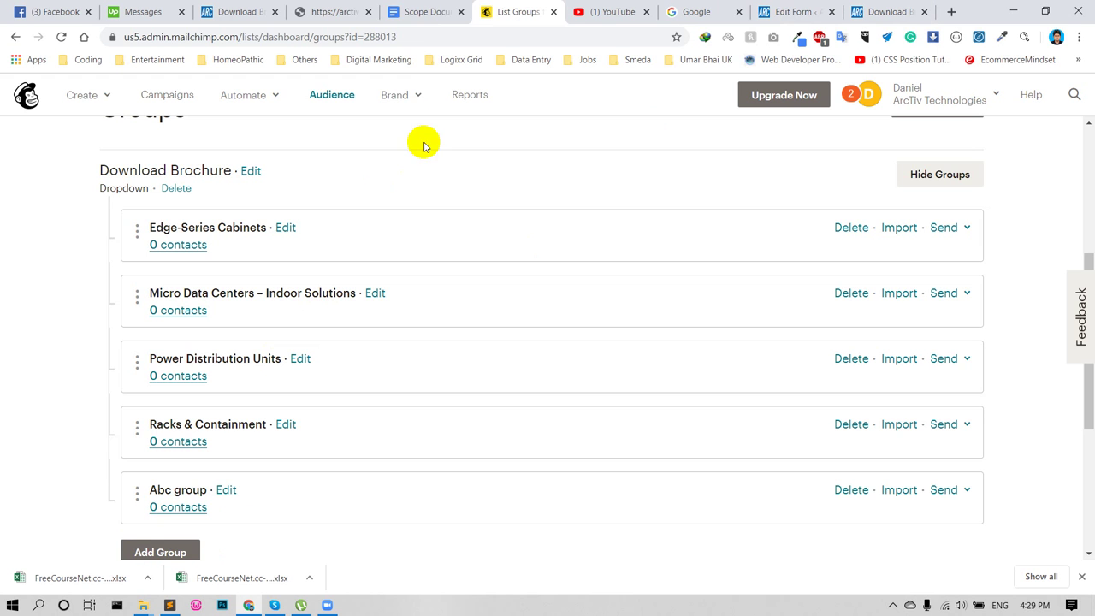
Switch to the WordPress admin and open the Download Brochure opt-in form for editing in Easy Forms
click(233, 9)
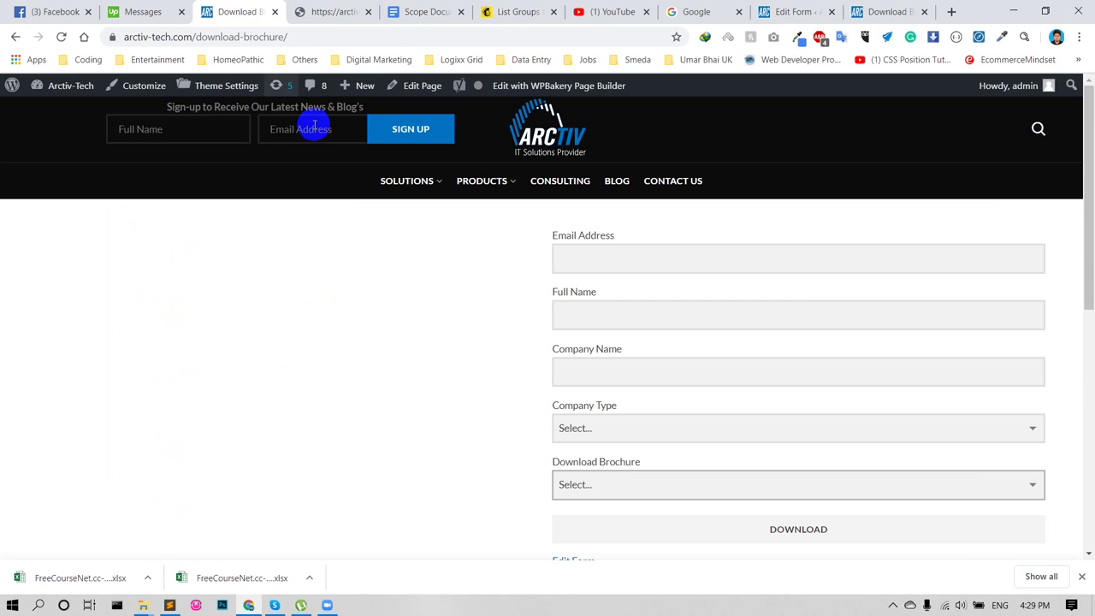
click(417, 7)
click(516, 11)
click(794, 11)
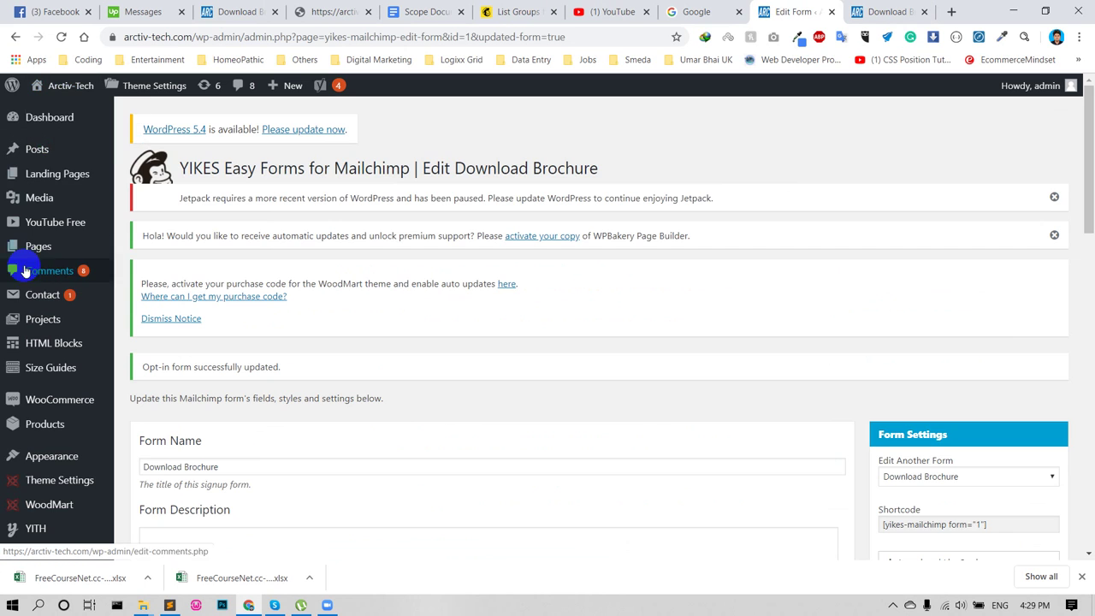
scroll(30, 360, down, 4)
scroll(59, 492, down, 3)
mouse_move(53, 517)
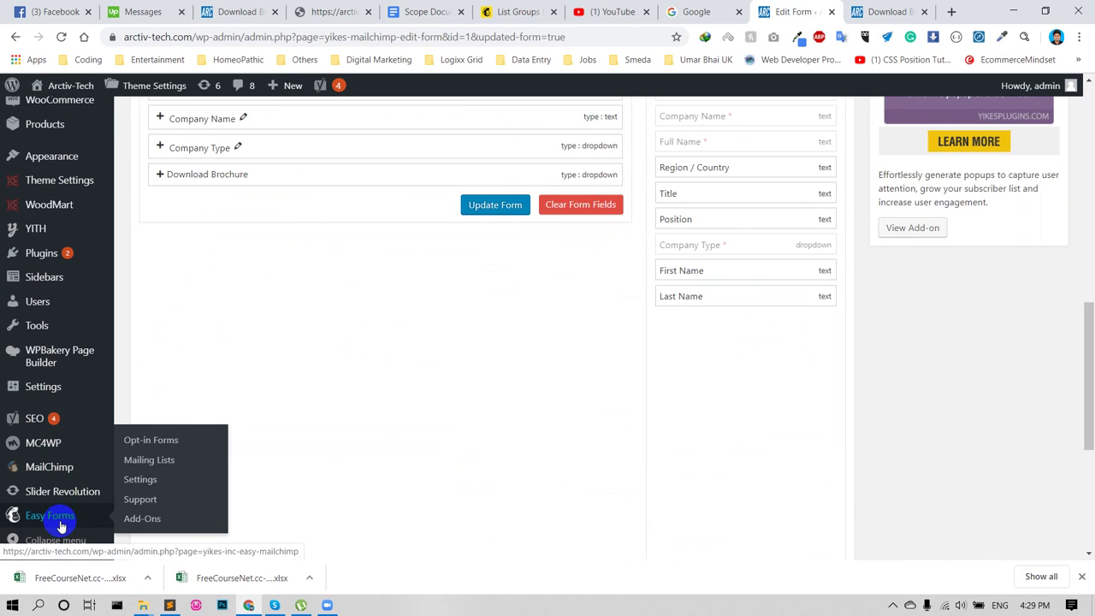
click(61, 526)
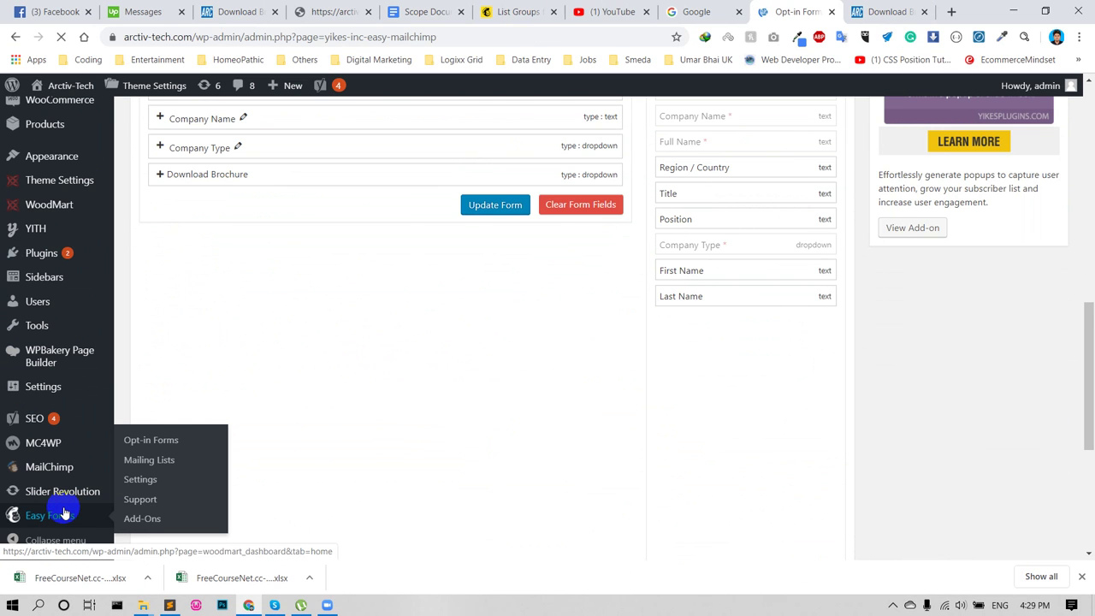
scroll(351, 466, down, 2)
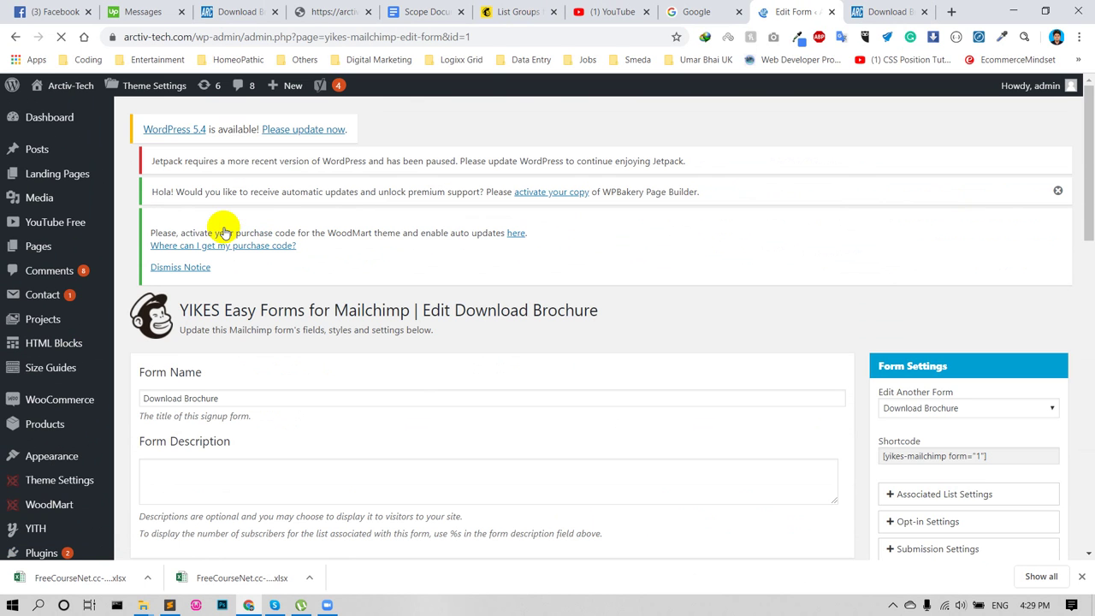
Remove the Download Brochure dropdown field from the form and update the form
scroll(561, 424, down, 5)
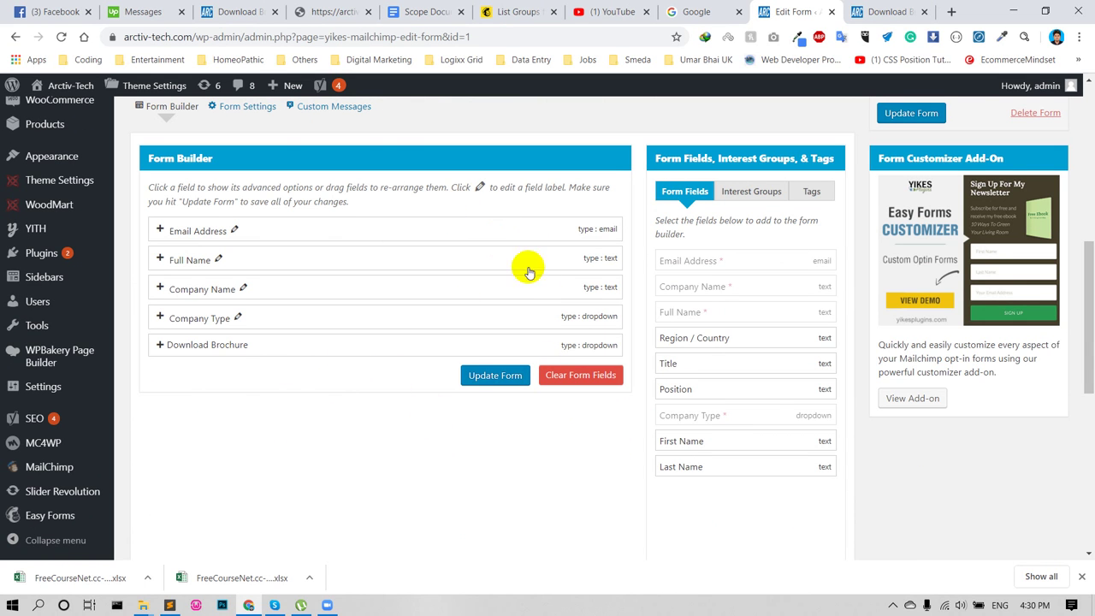
click(477, 343)
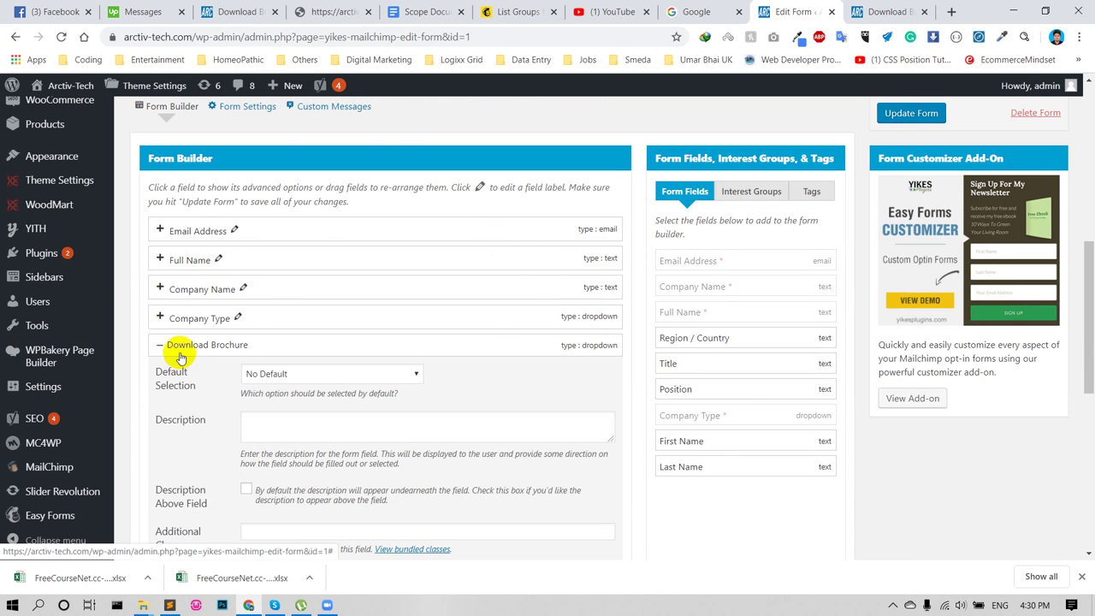
scroll(582, 330, down, 4)
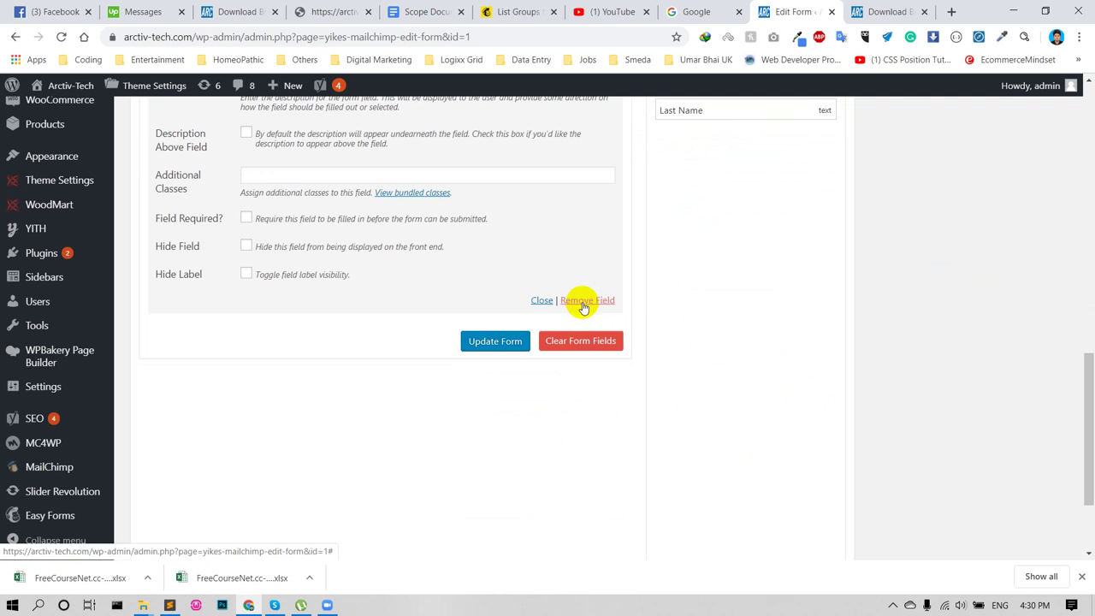
click(576, 304)
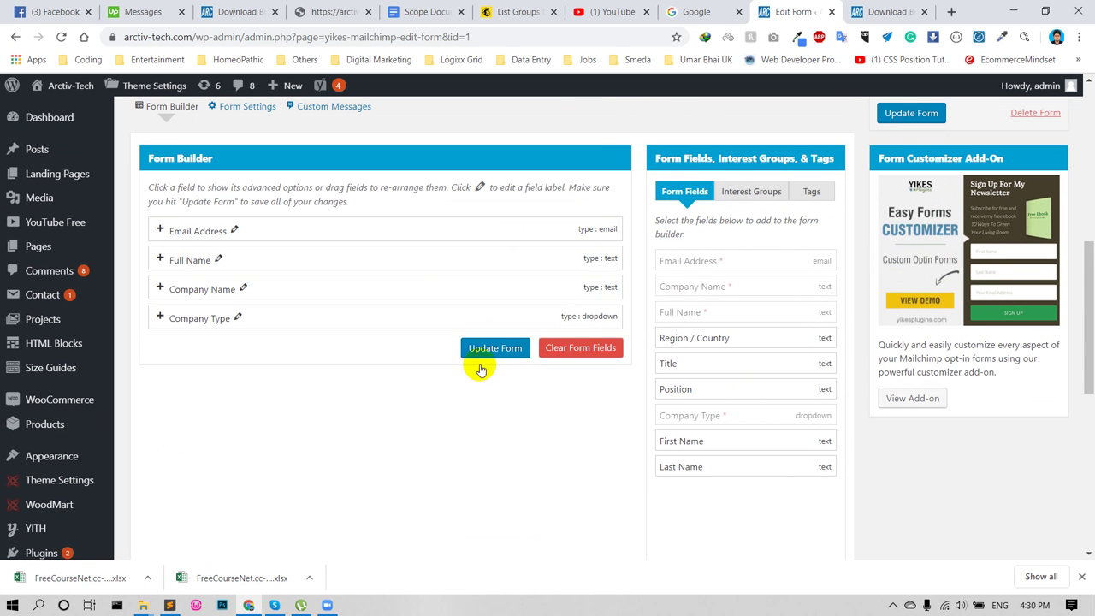
click(481, 353)
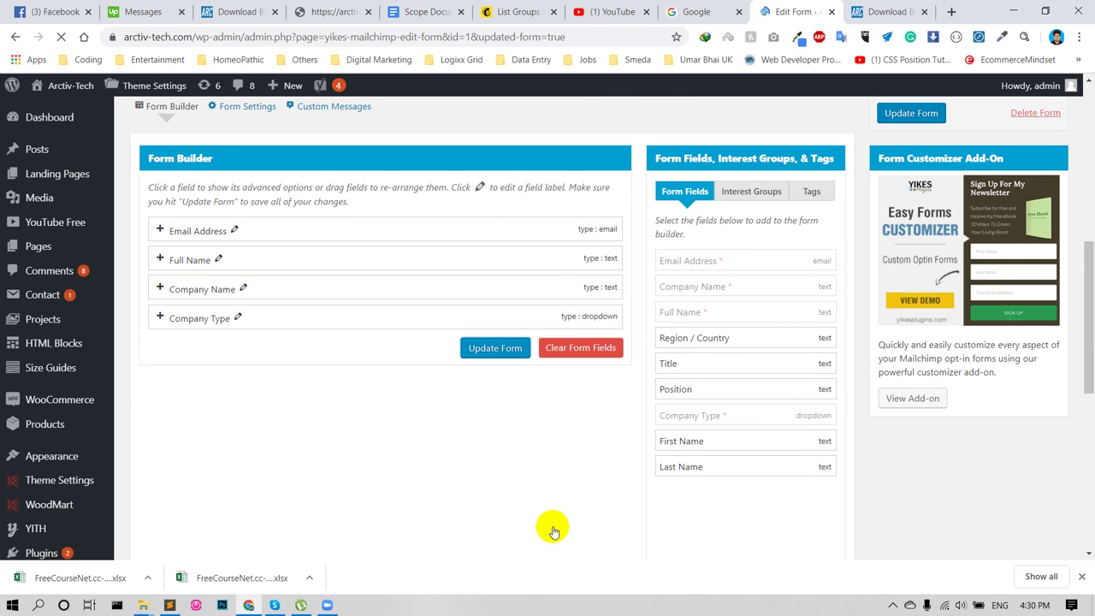
Clear the Mailchimp API cache in the form's associated list settings
scroll(599, 427, down, 3)
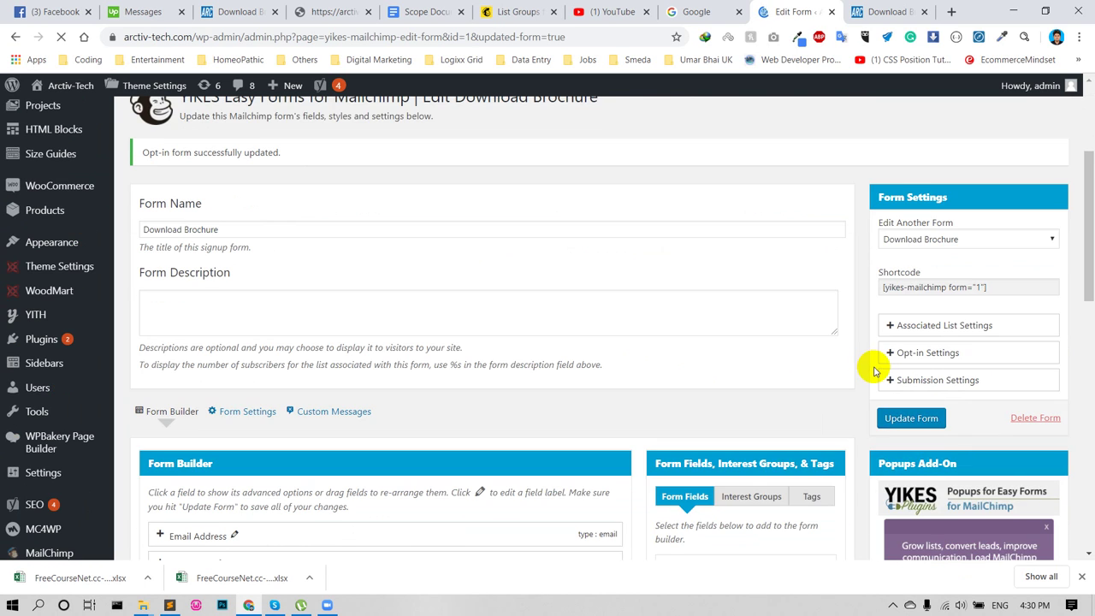
click(895, 348)
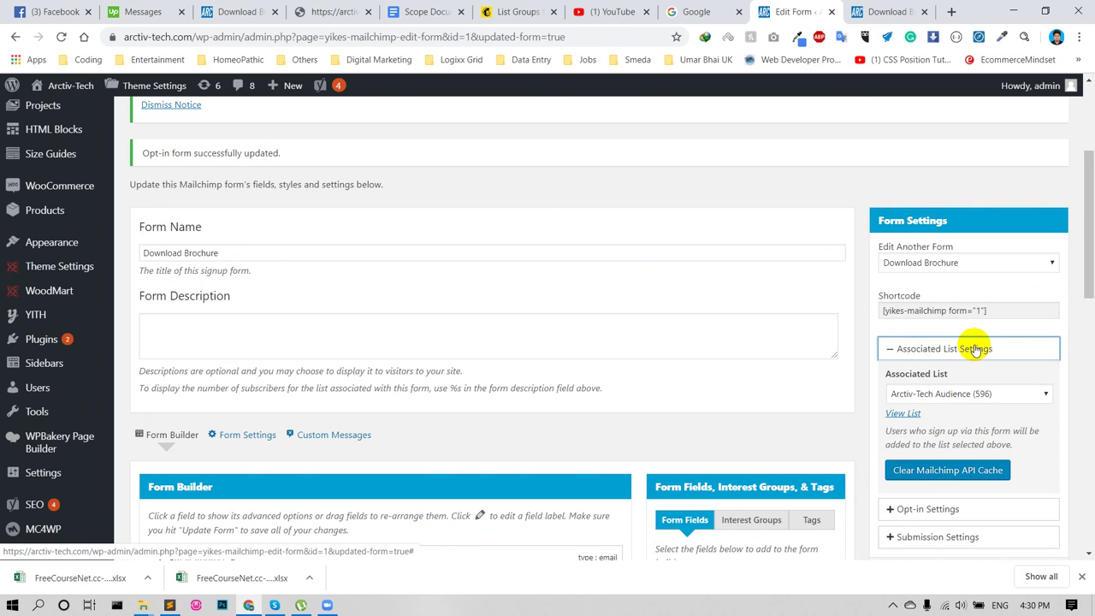
click(933, 476)
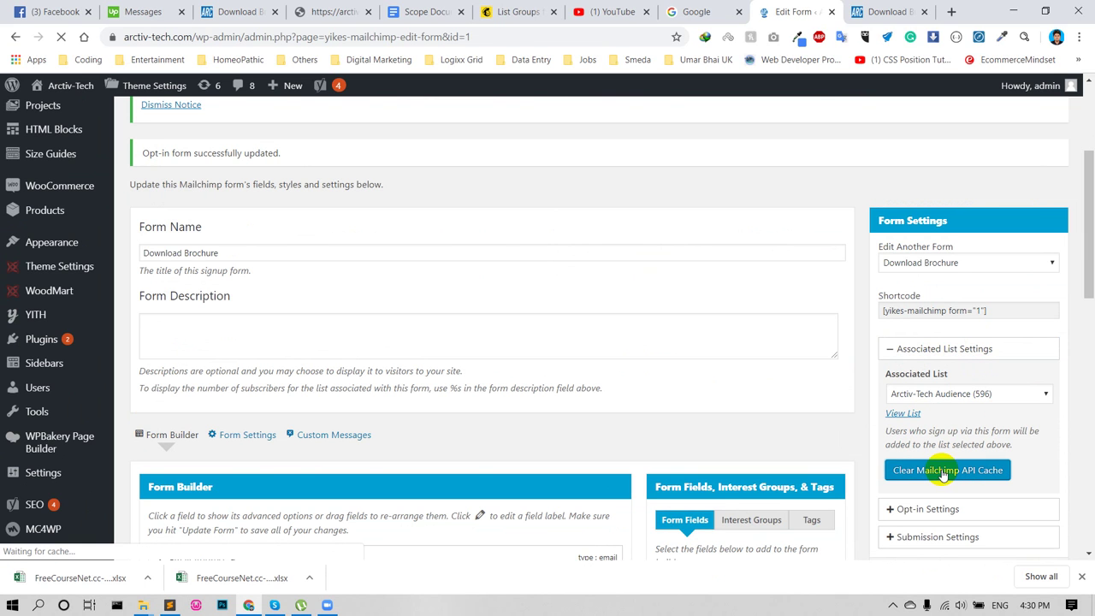
Add the Download Brochure interest group back to the form as a field and update the form
scroll(856, 428, down, 5)
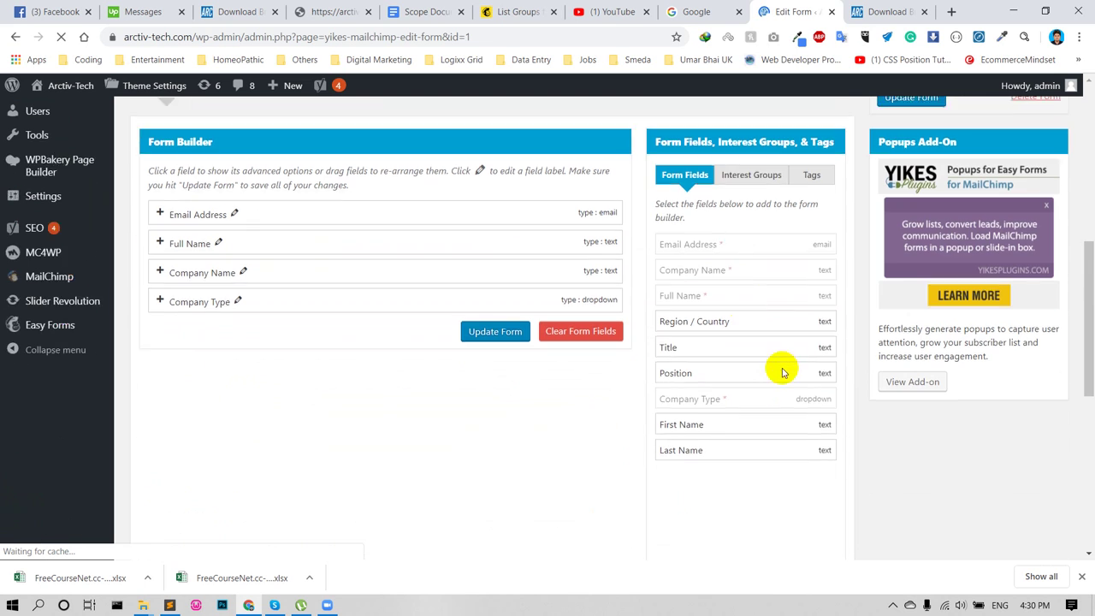
click(734, 194)
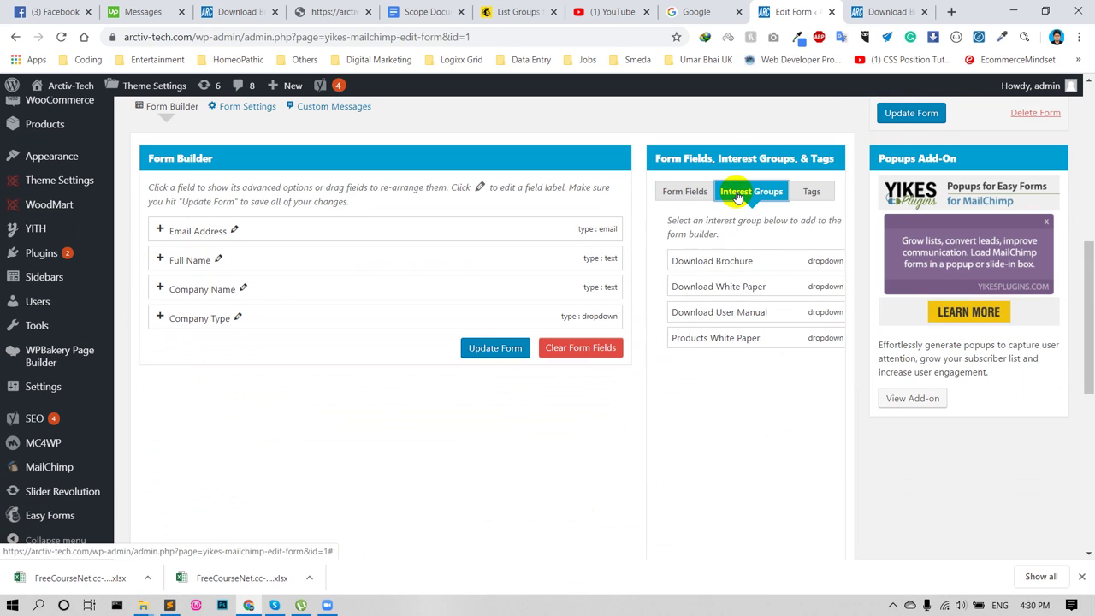
click(719, 264)
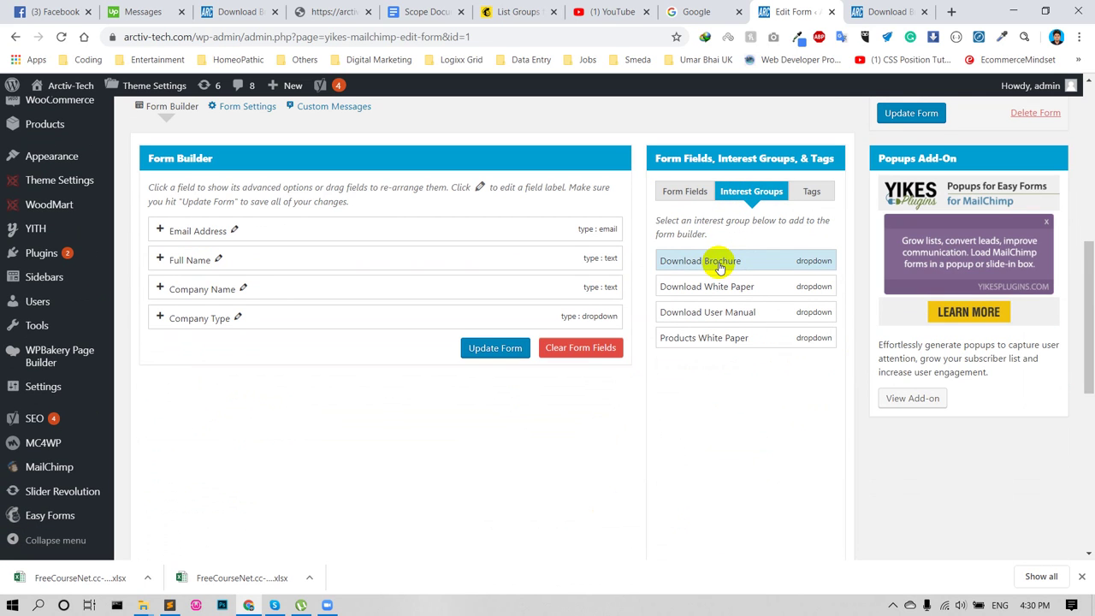
click(721, 370)
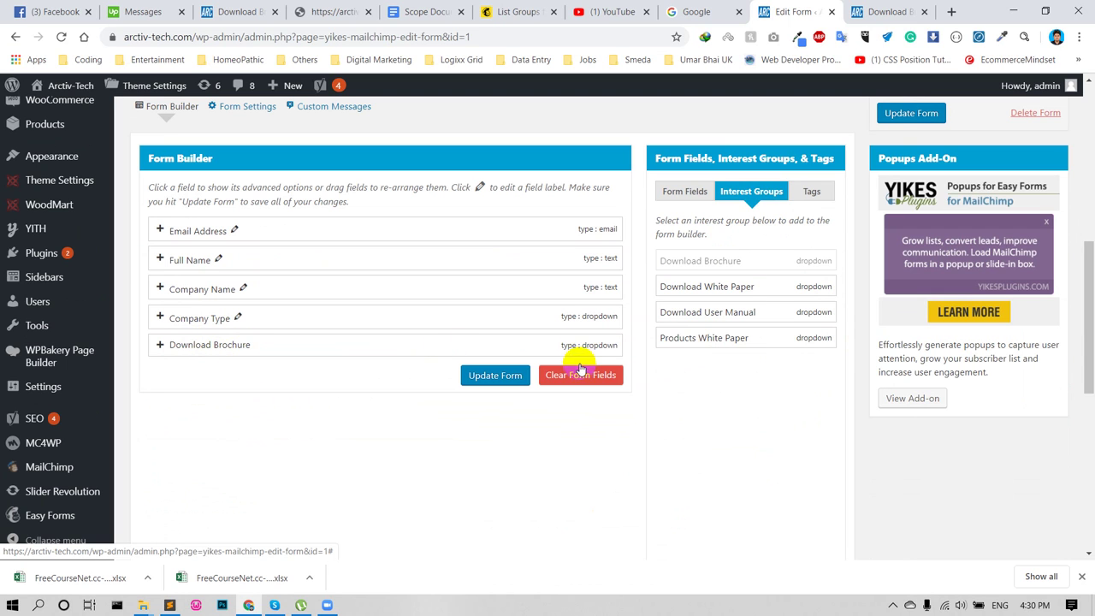
click(490, 381)
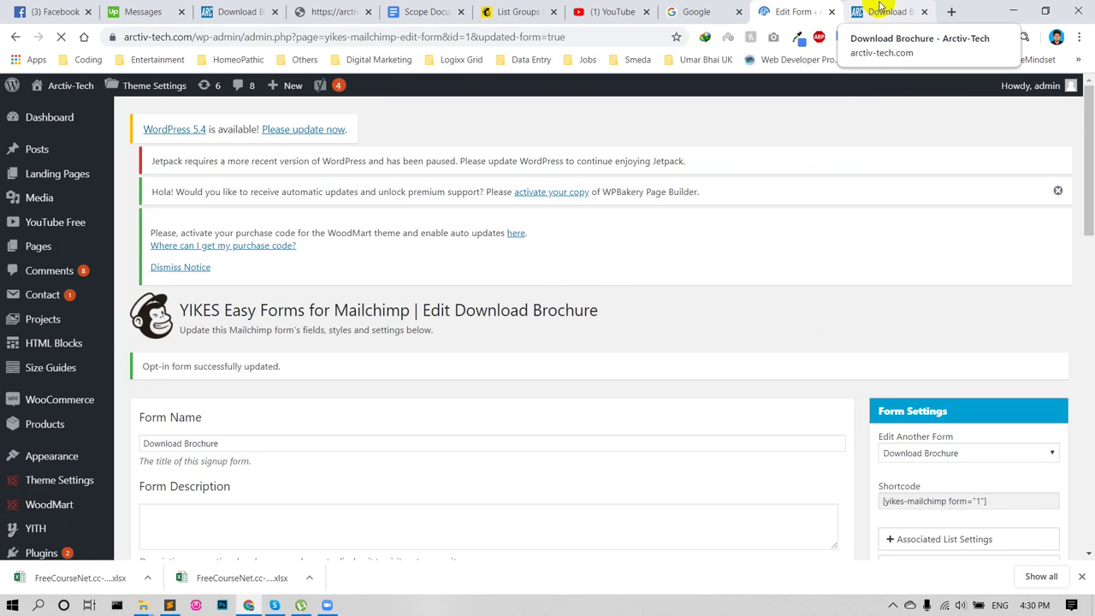
Reload the website's download brochure page and check the Download Brochure dropdown for the new group
click(890, 11)
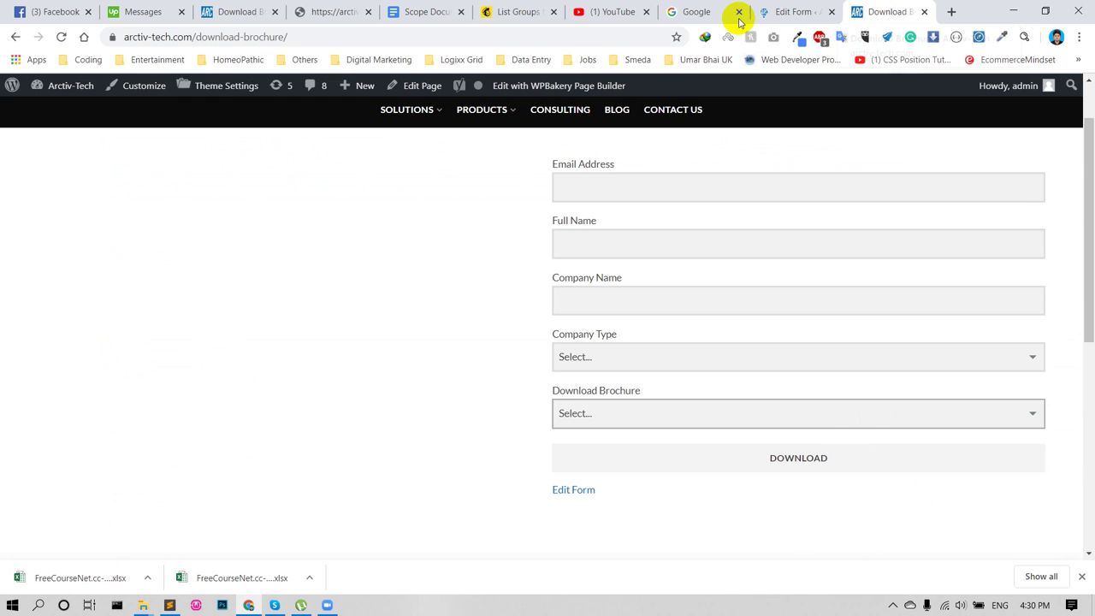
click(62, 38)
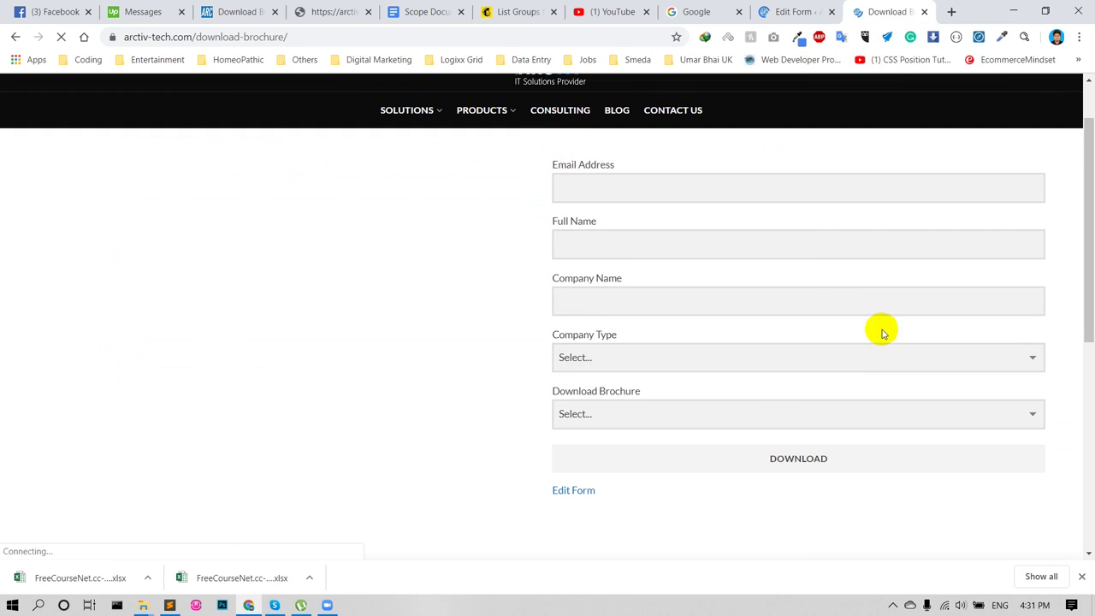
click(752, 418)
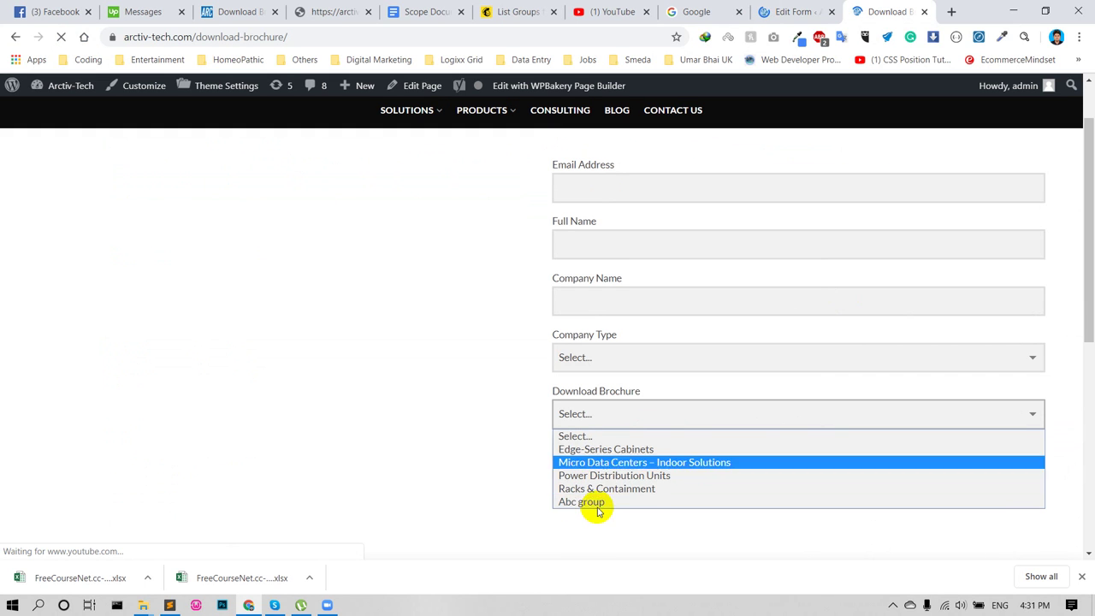
click(389, 427)
click(637, 419)
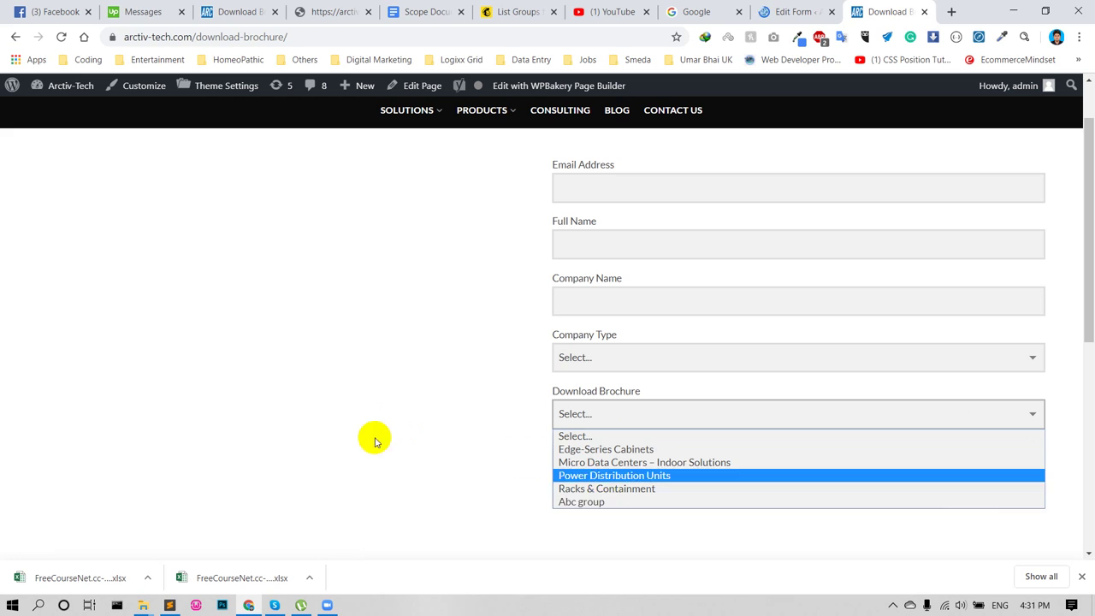
click(371, 437)
Switch to Mailchimp and open the list of campaigns
click(520, 7)
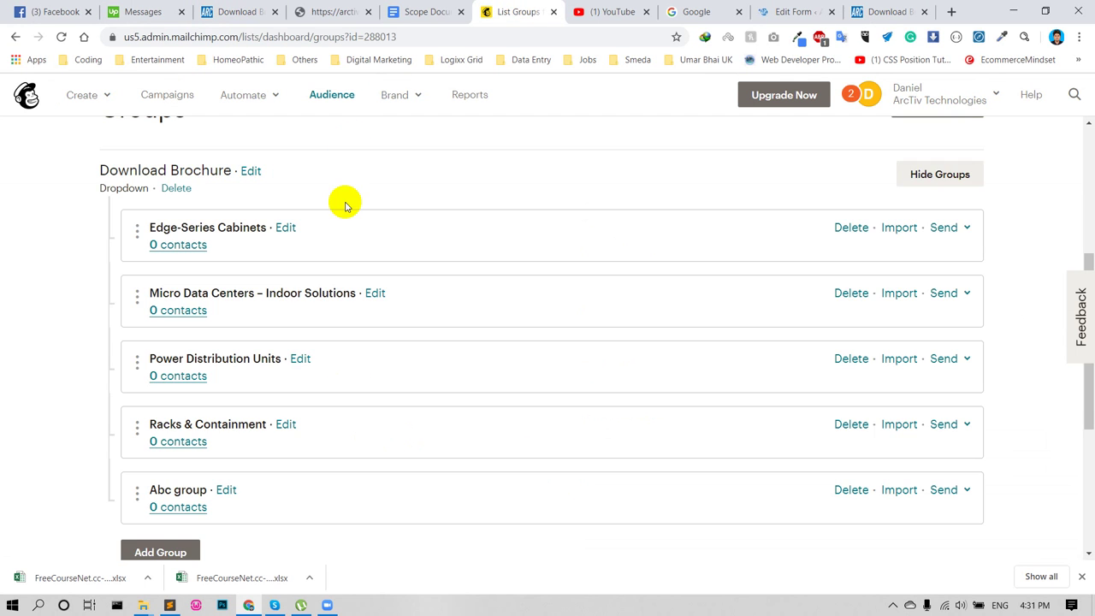
scroll(342, 202, up, 5)
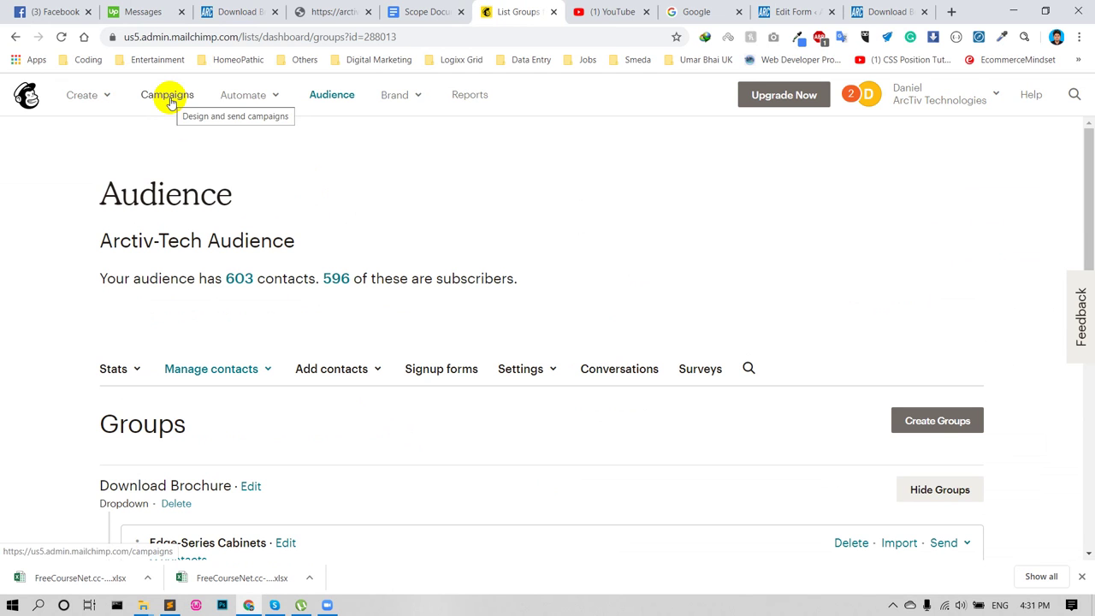
click(171, 102)
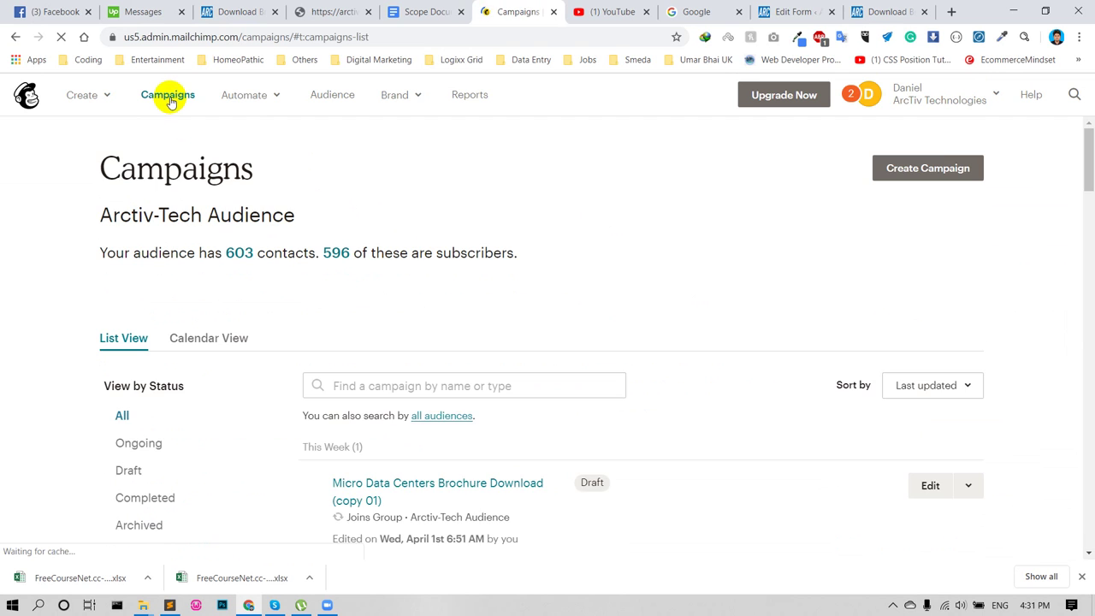
scroll(428, 347, down, 3)
scroll(744, 335, up, 3)
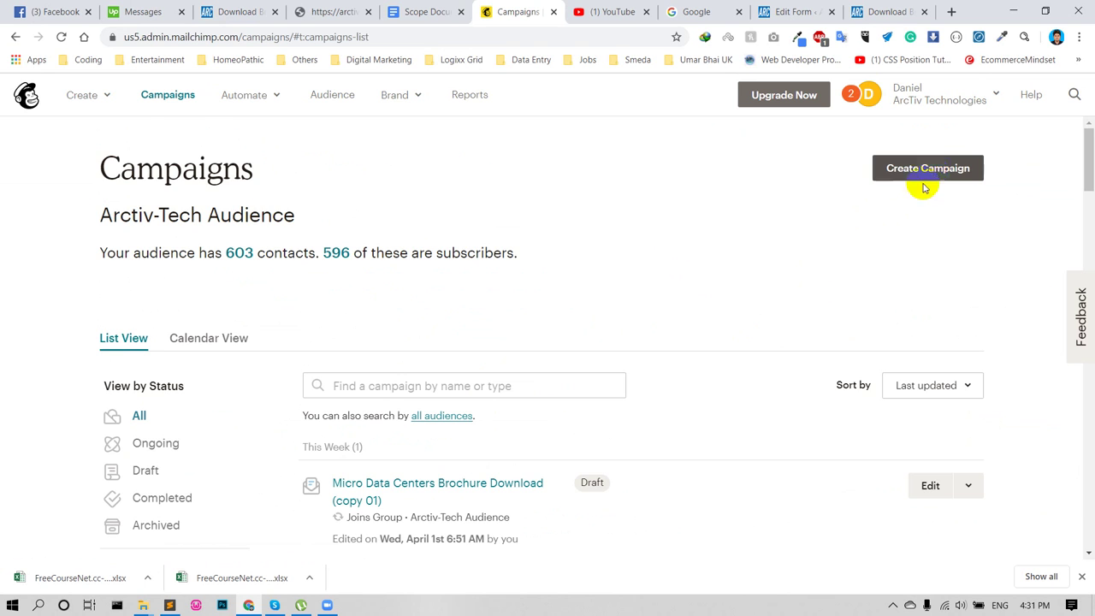
Delete the draft campaign "Micro Data Centers Brochure Download (copy 01)", confirming with DELETE
scroll(926, 425, down, 2)
click(968, 344)
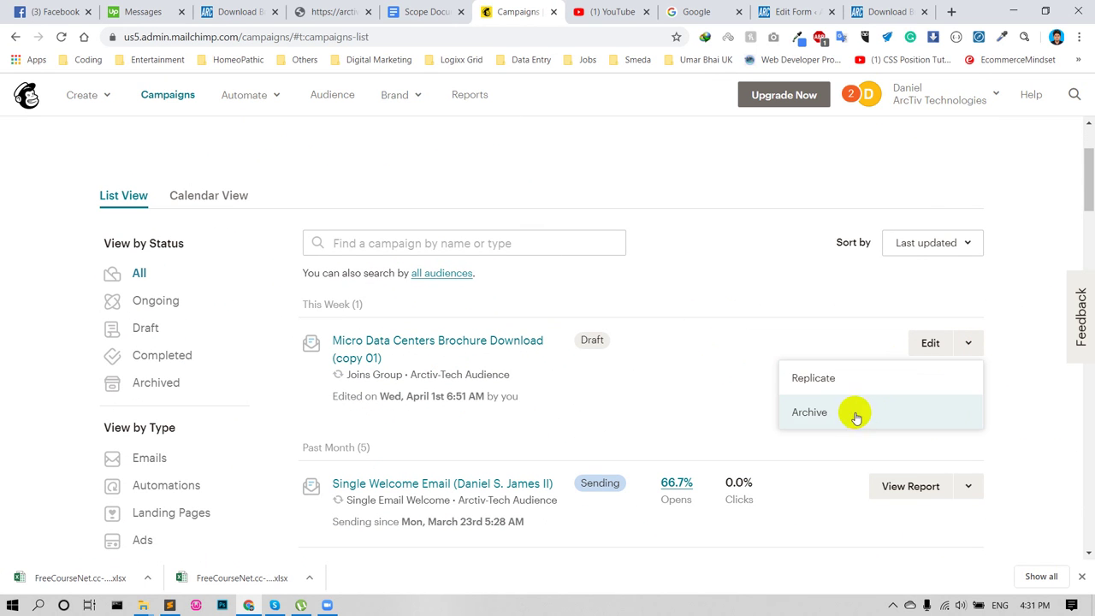
click(283, 347)
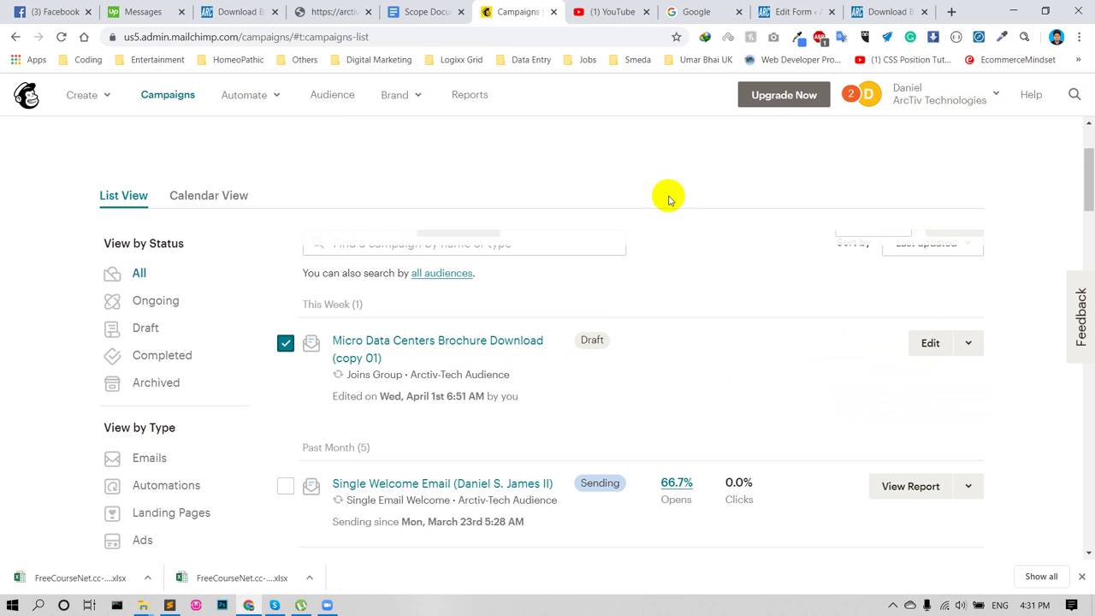
click(959, 248)
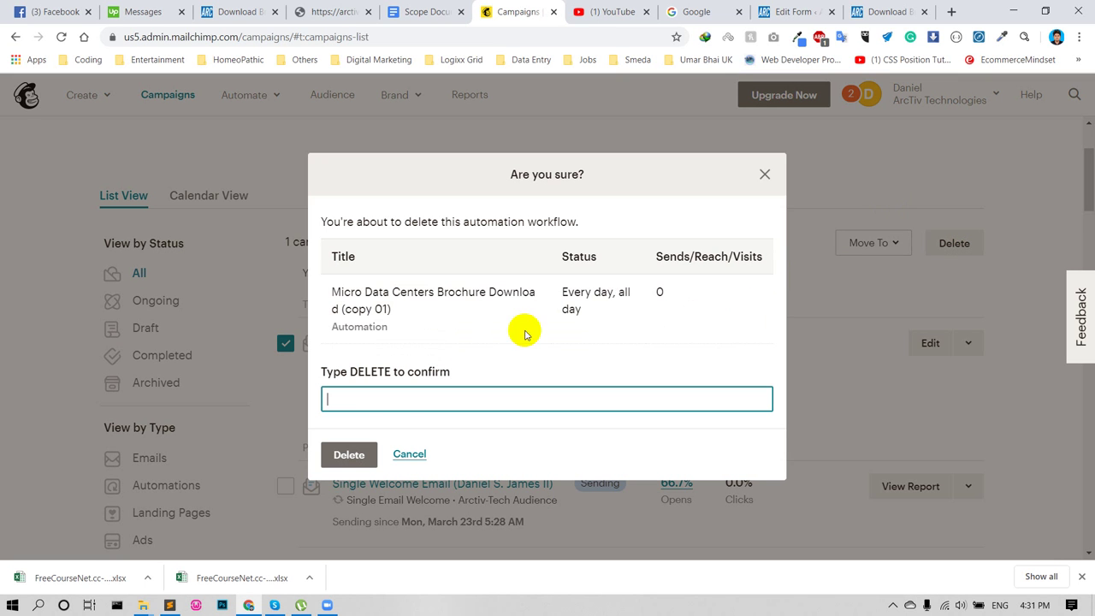
click(362, 408)
click(347, 430)
click(350, 456)
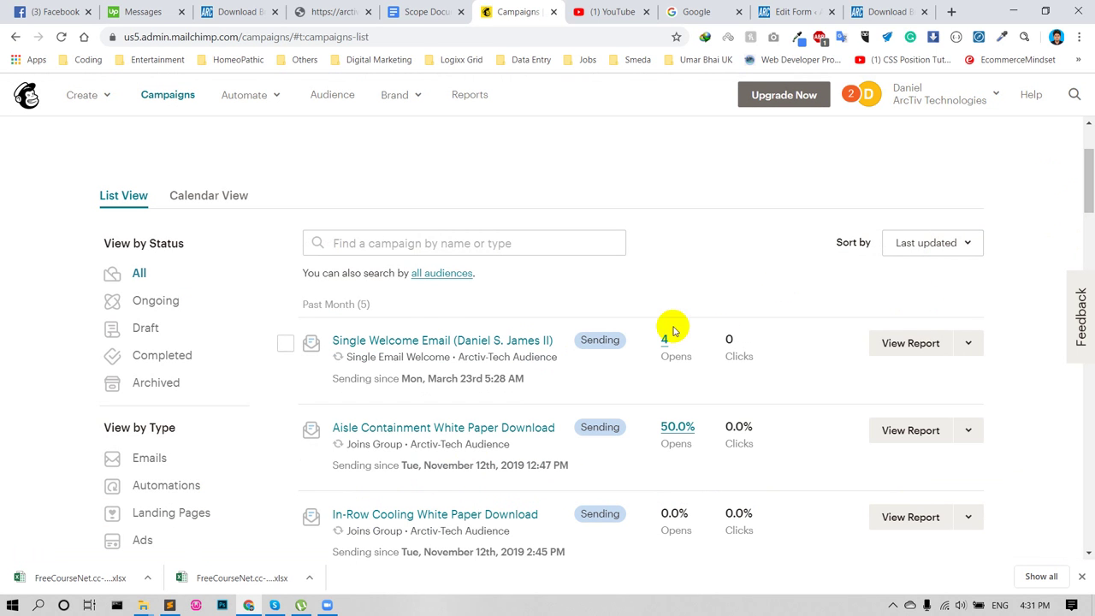
Look through the campaigns for an existing brochure download automation, searching the page for "brochure"
scroll(856, 223, up, 2)
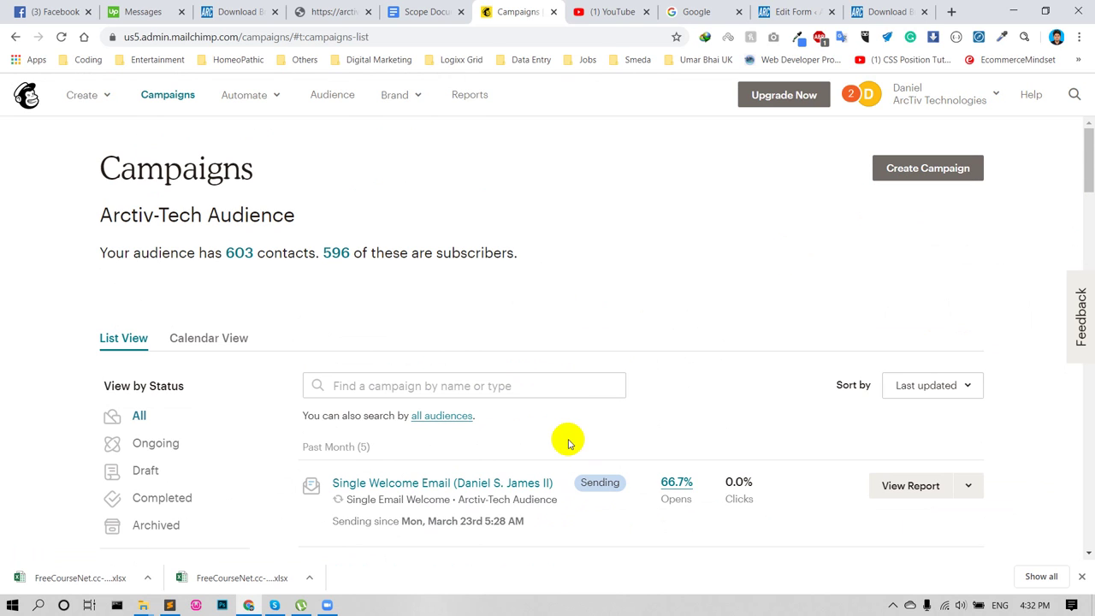
scroll(565, 441, down, 15)
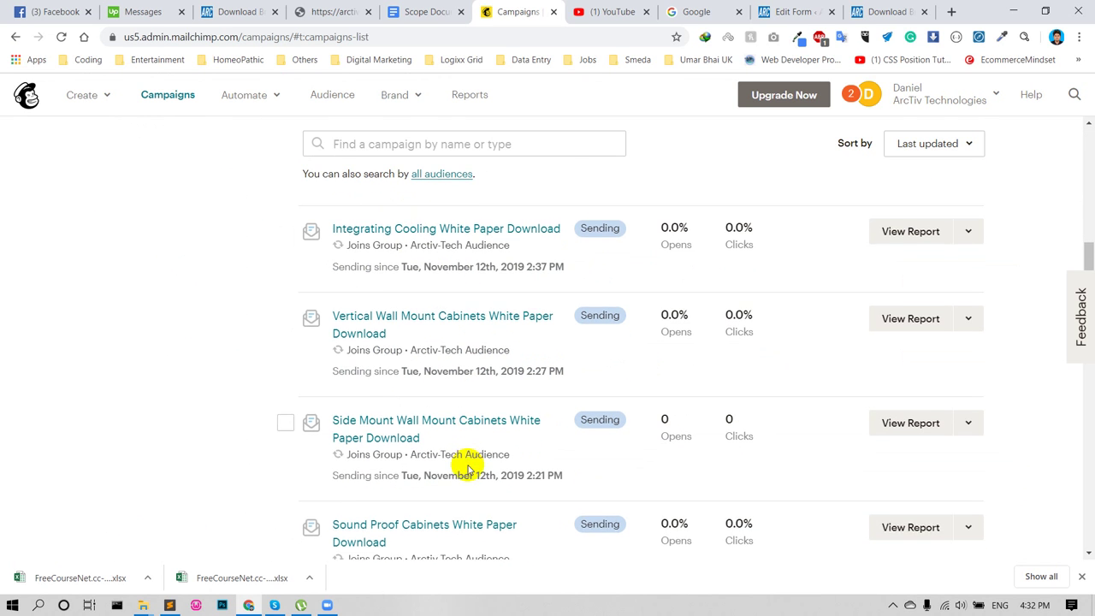
scroll(462, 462, down, 3)
scroll(479, 445, down, 3)
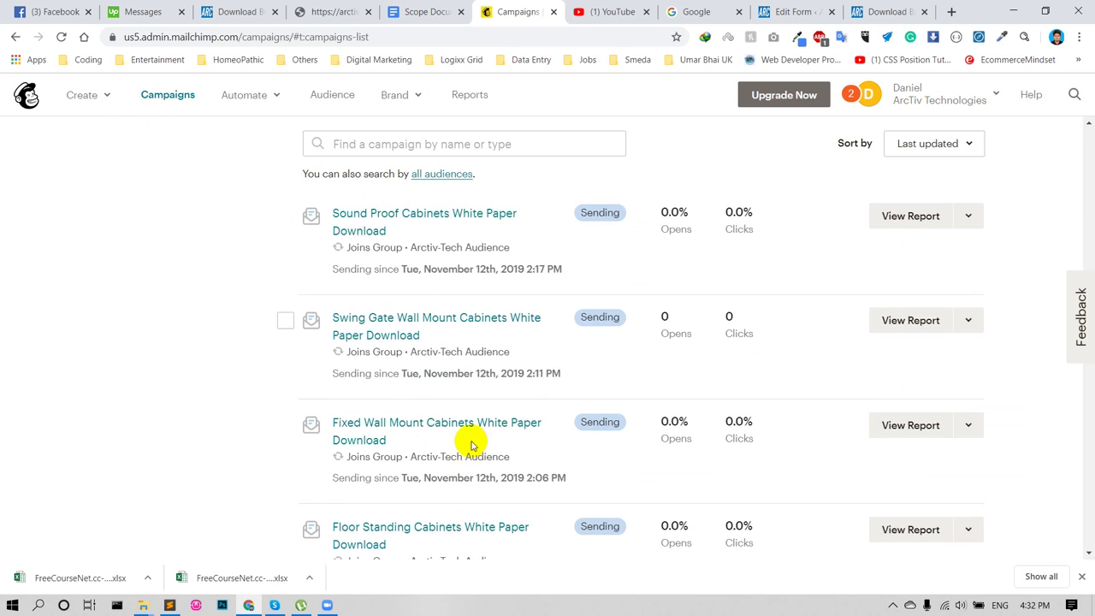
scroll(472, 443, down, 2)
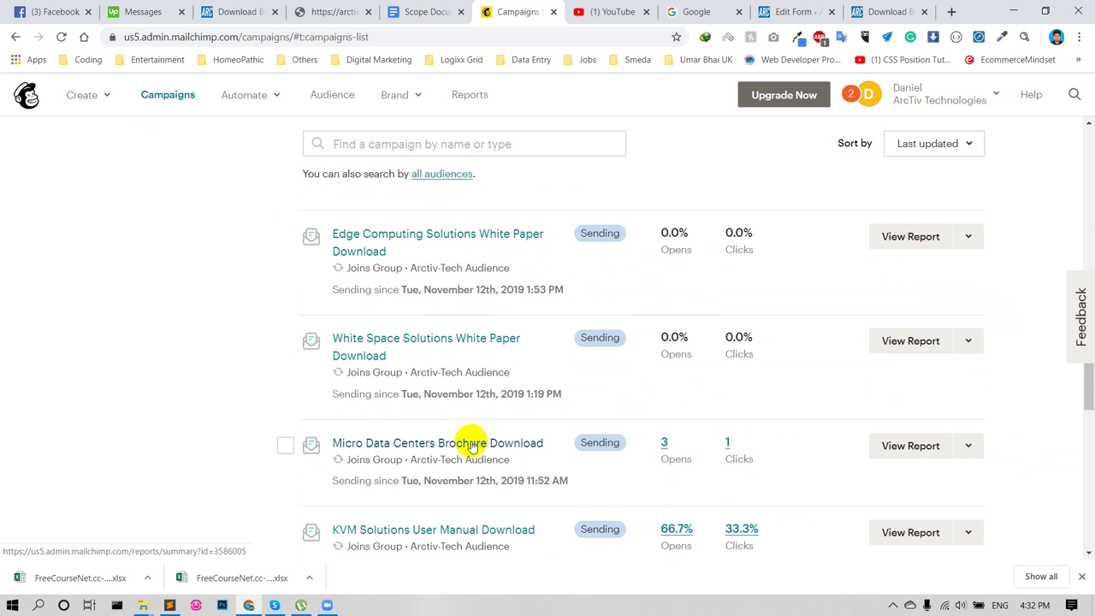
scroll(472, 445, down, 10)
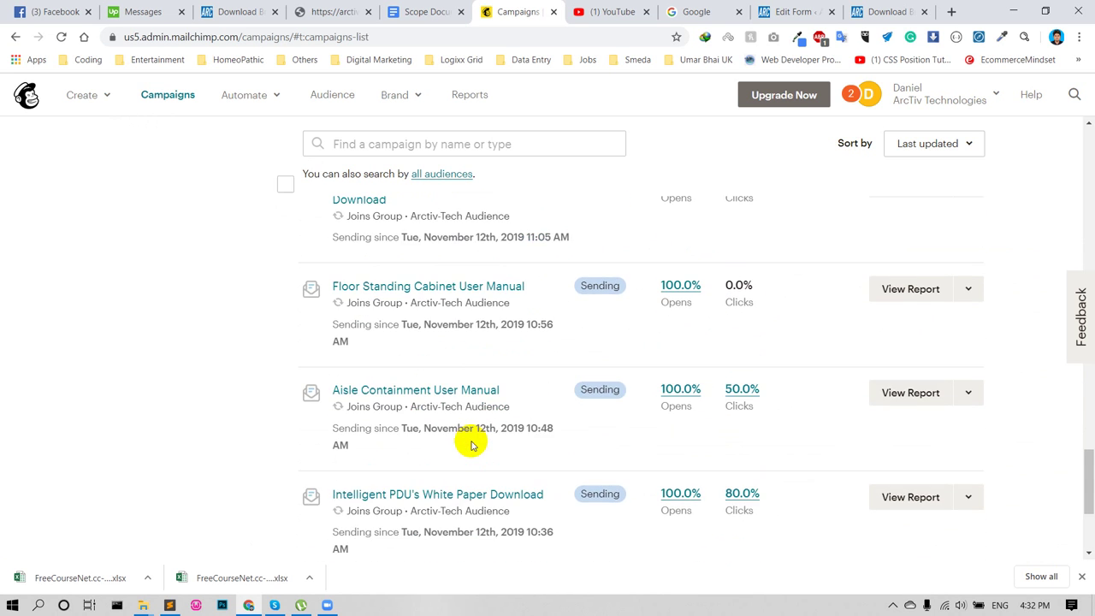
key(ctrl+f)
text(br)
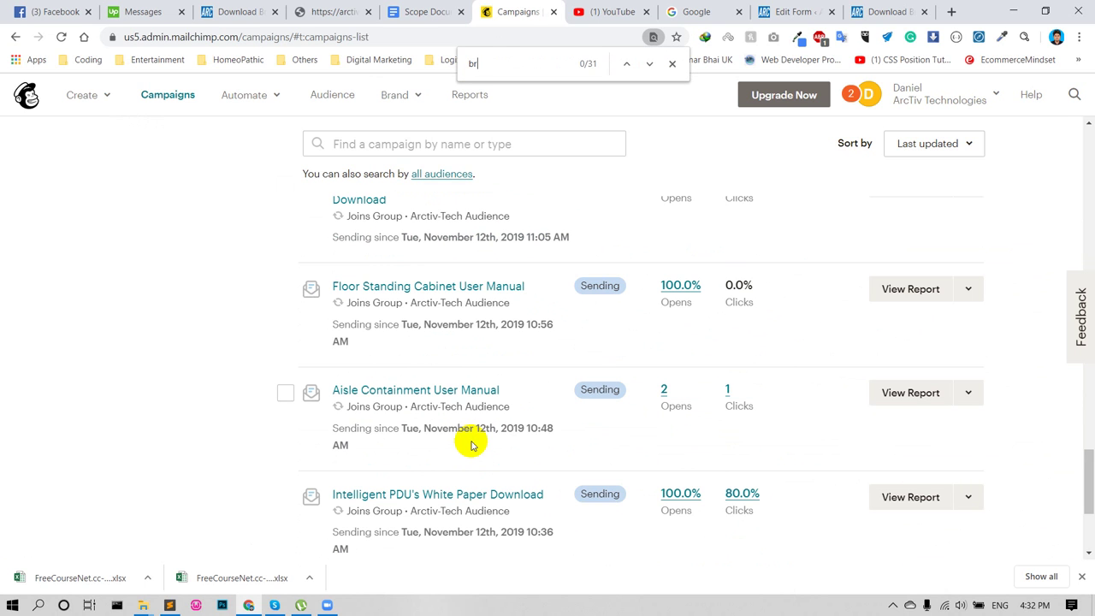
text(ochure)
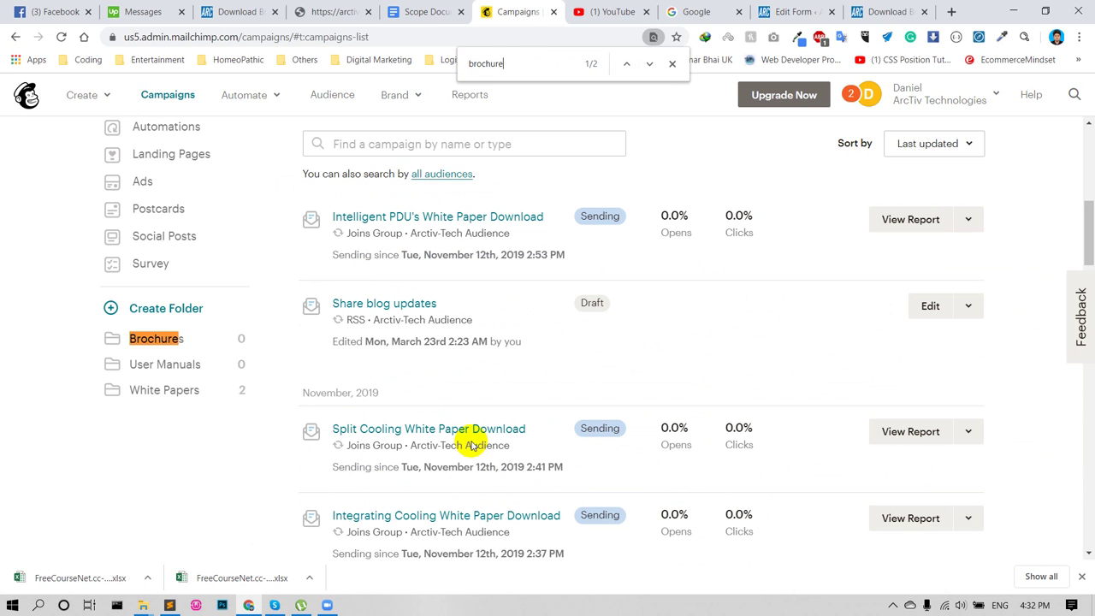
scroll(472, 445, down, 7)
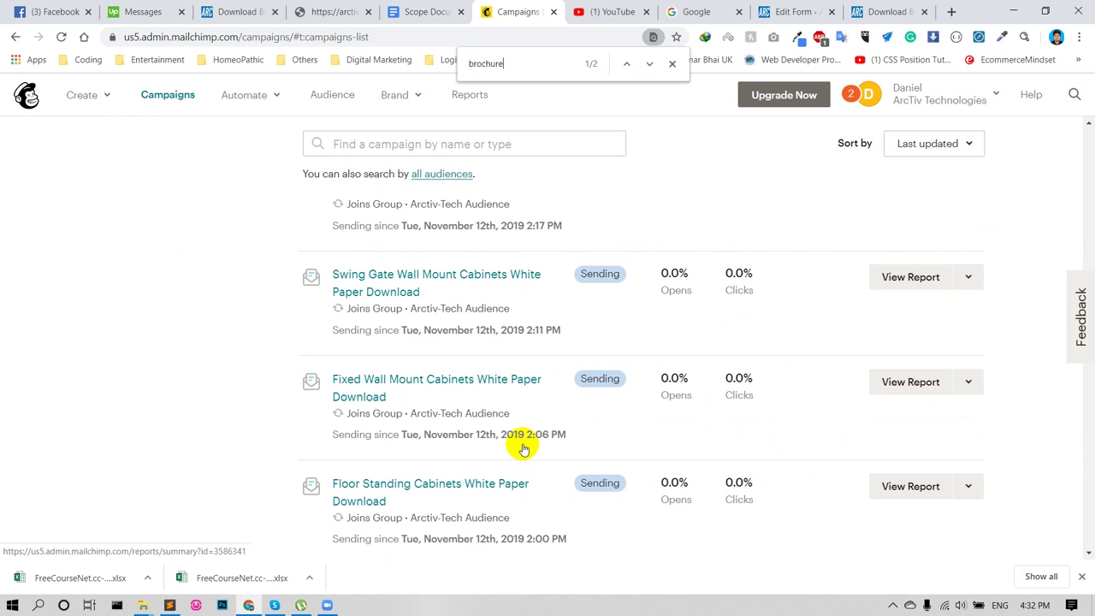
scroll(523, 448, down, 10)
scroll(477, 354, up, 3)
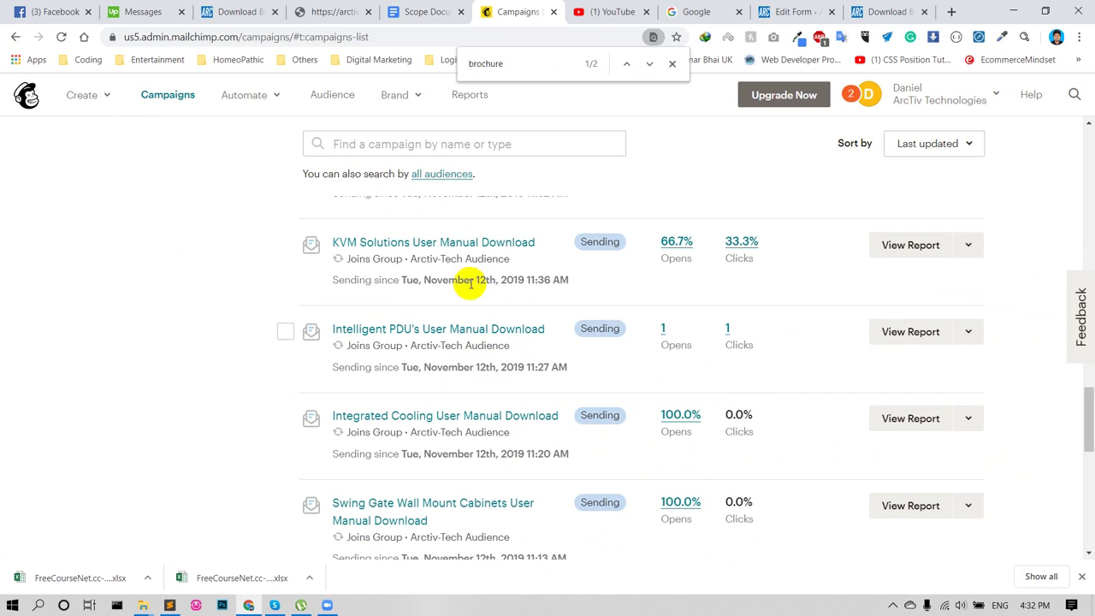
scroll(470, 284, up, 3)
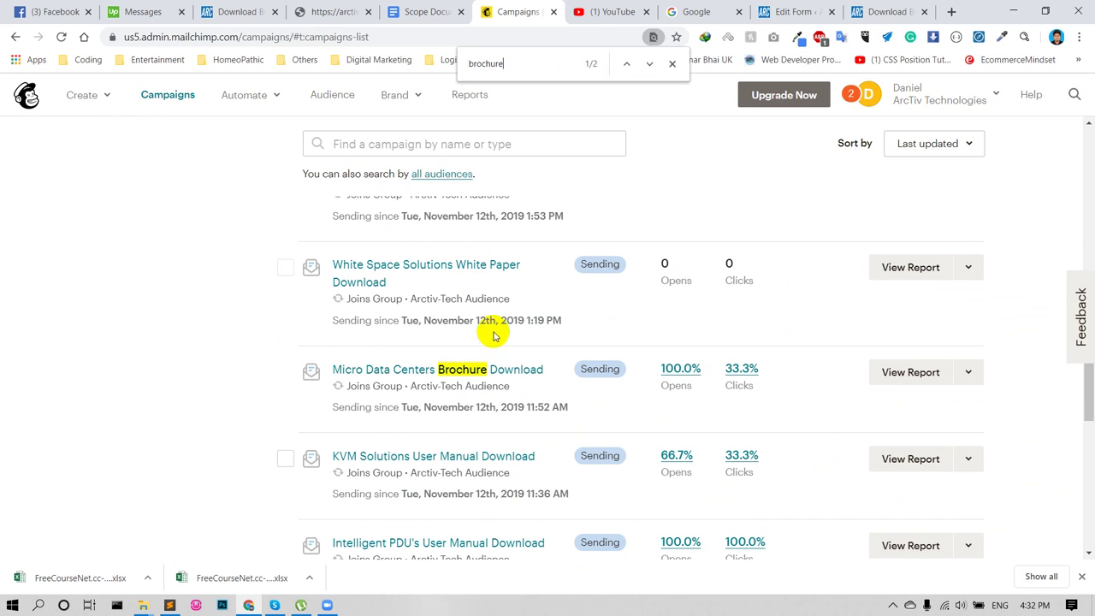
Replicate the "Micro Data Centers Brochure Download" automation for the Arctiv-Tech Audience and open the copied email's extra options
click(977, 381)
click(907, 442)
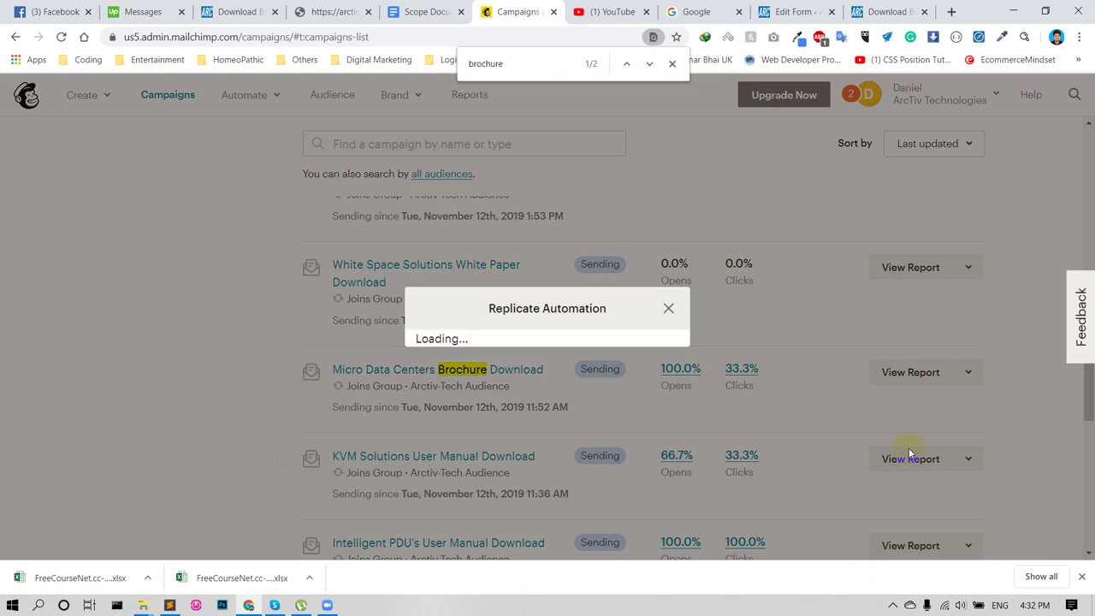
click(443, 391)
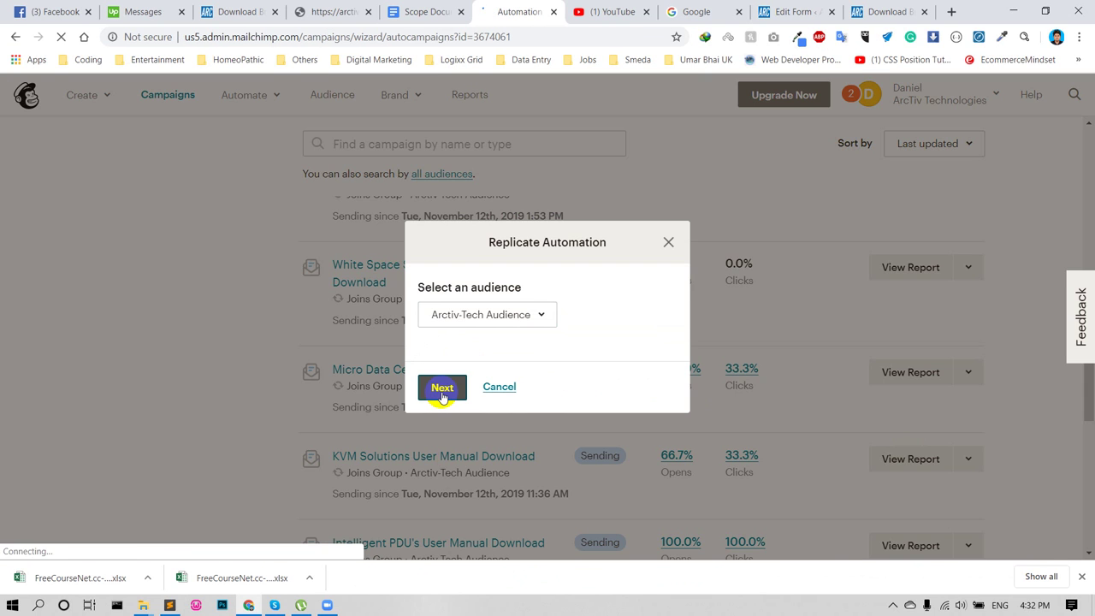
click(441, 391)
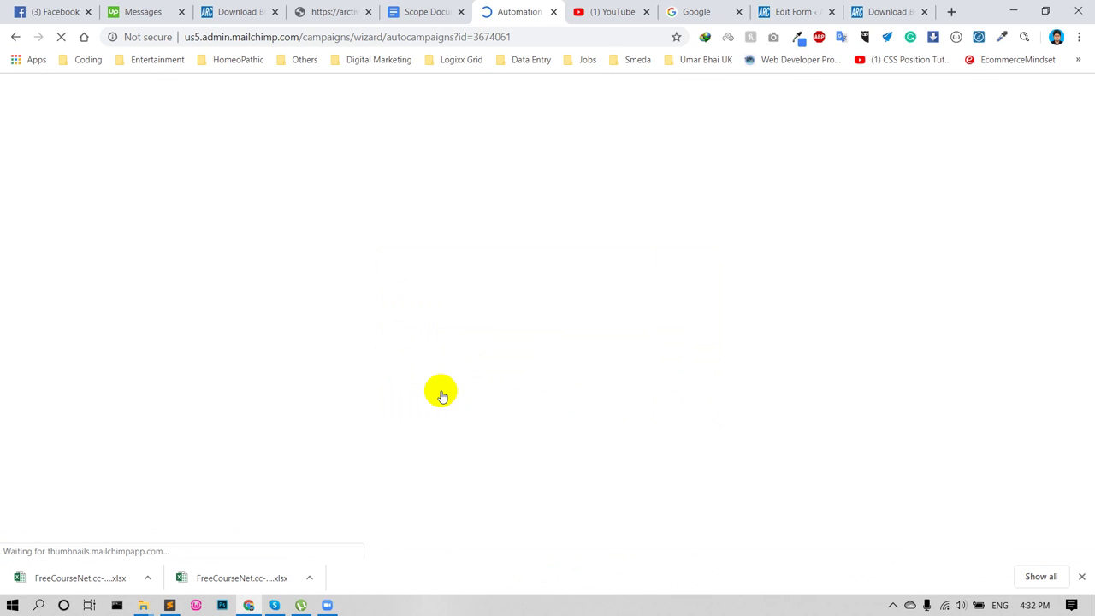
scroll(379, 366, down, 1)
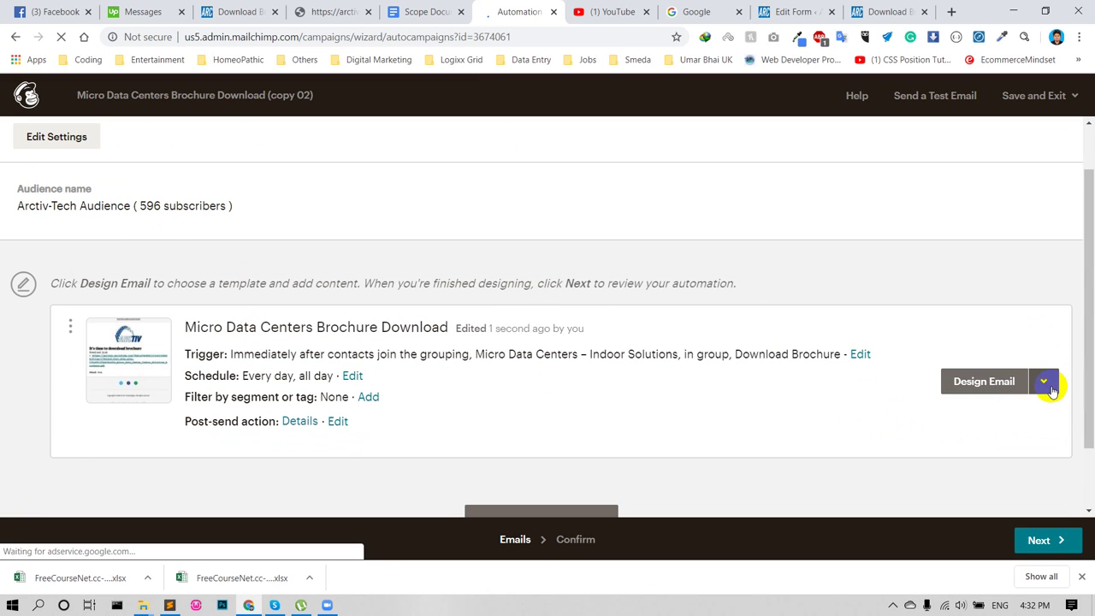
click(1045, 382)
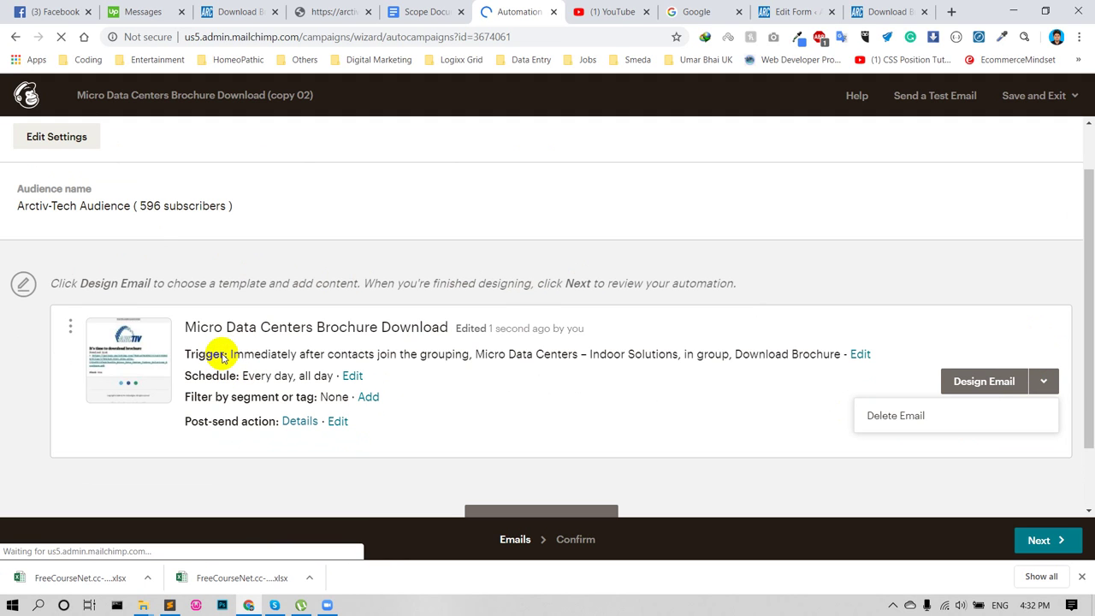
Set the copied email's trigger to subscribers joining Abc group under Download Brochure, with an immediate delay, and update the trigger
click(863, 359)
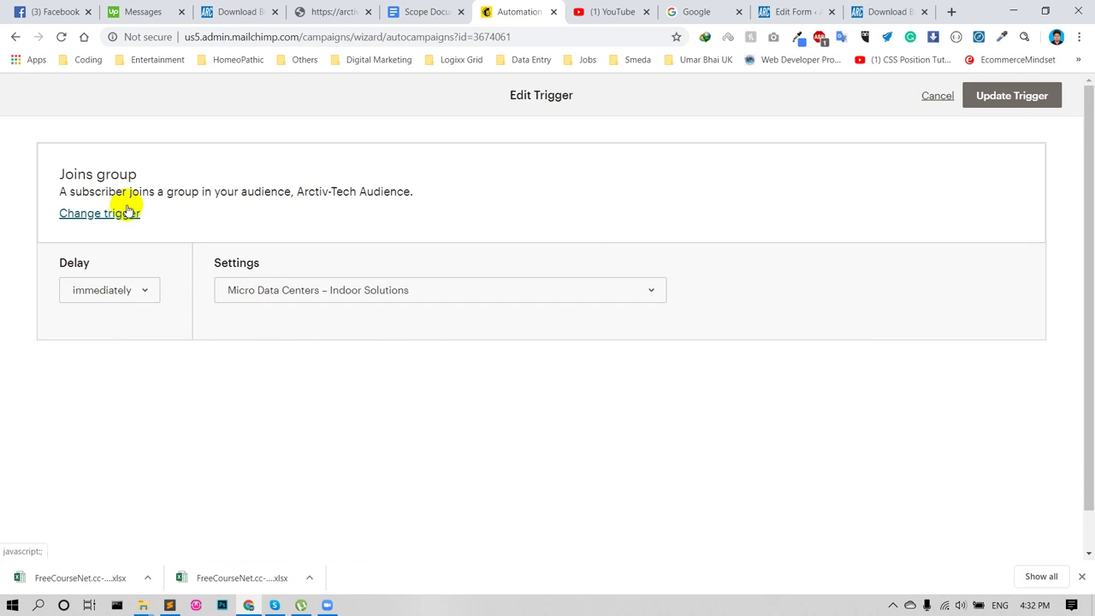
click(106, 294)
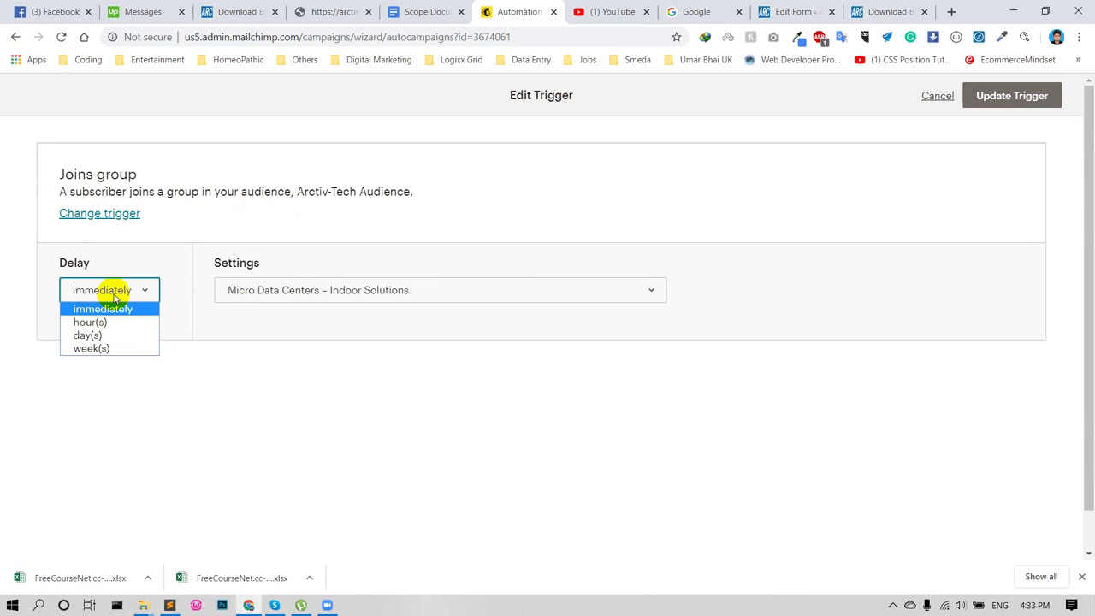
click(115, 308)
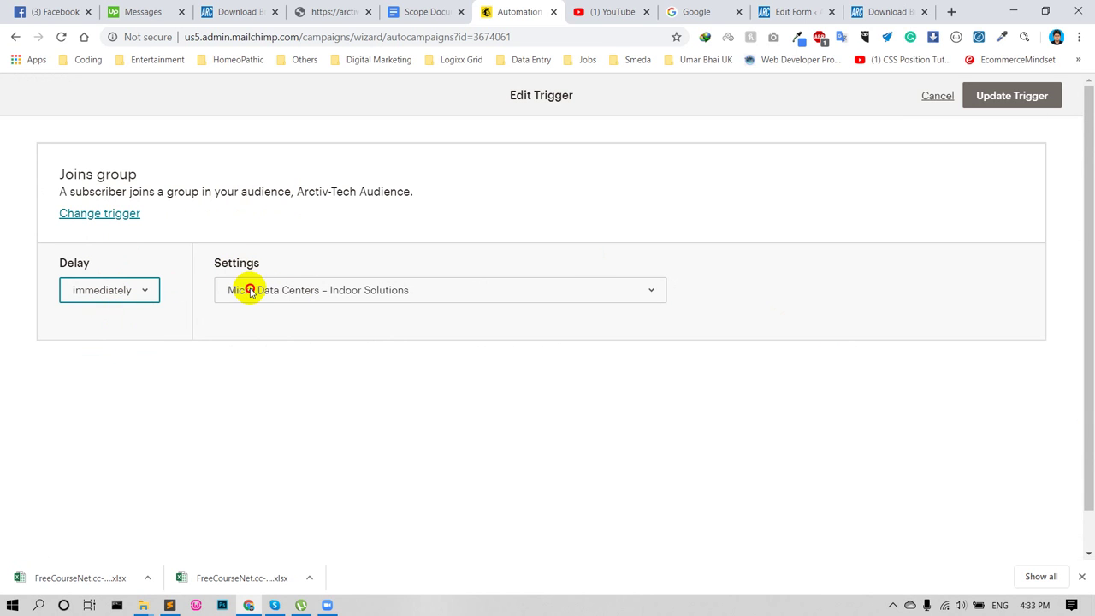
click(249, 290)
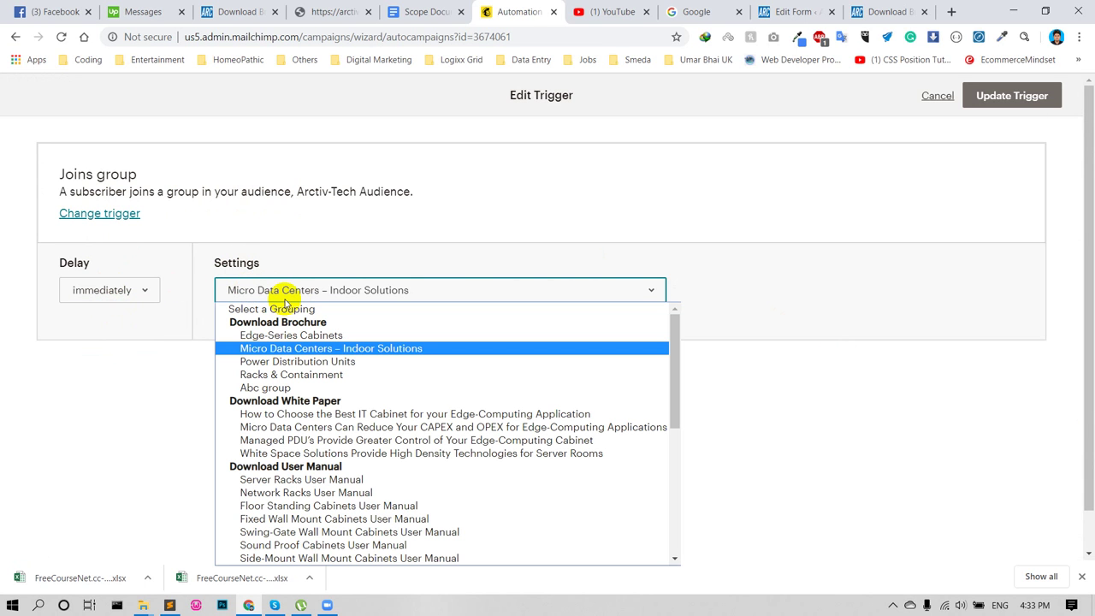
click(265, 389)
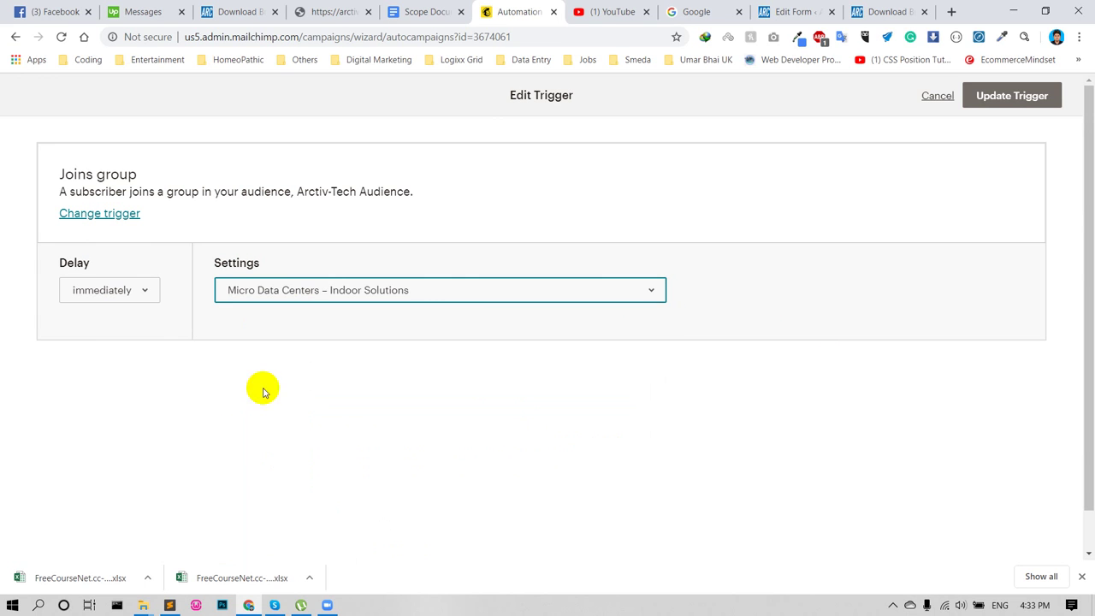
click(997, 109)
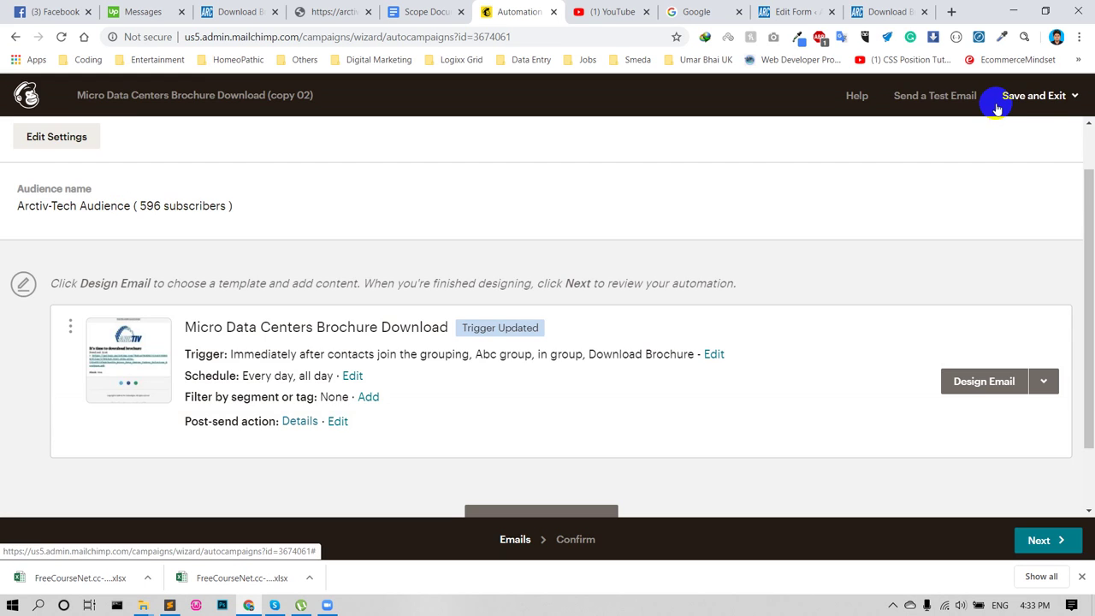
Review the workflow's audience, tracking and email trigger before sending, and open and dismiss the confirmation for starting the automation
click(1042, 546)
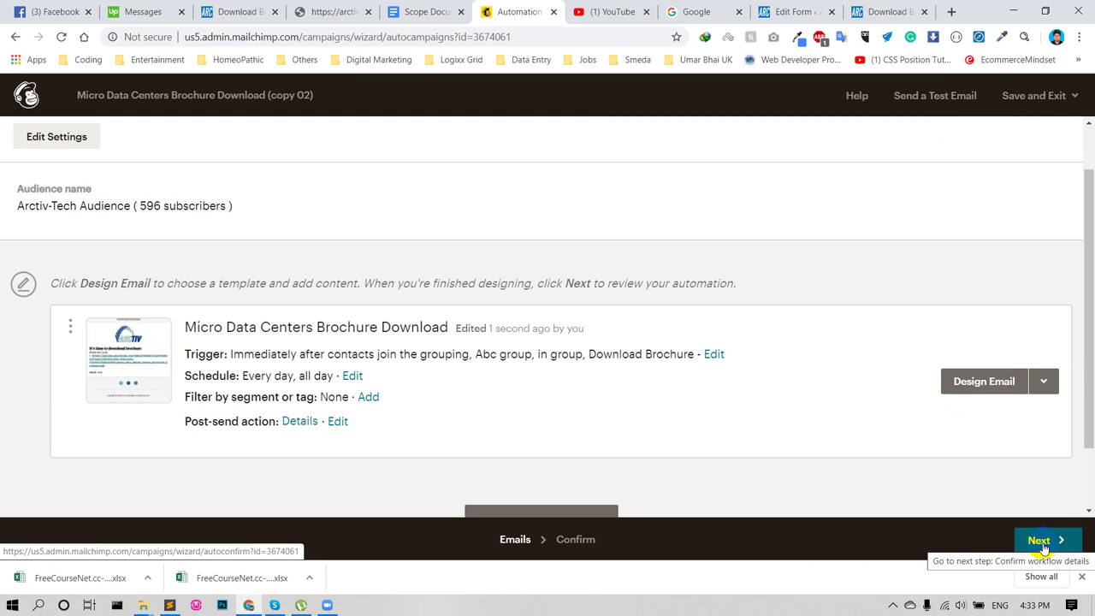
click(1040, 542)
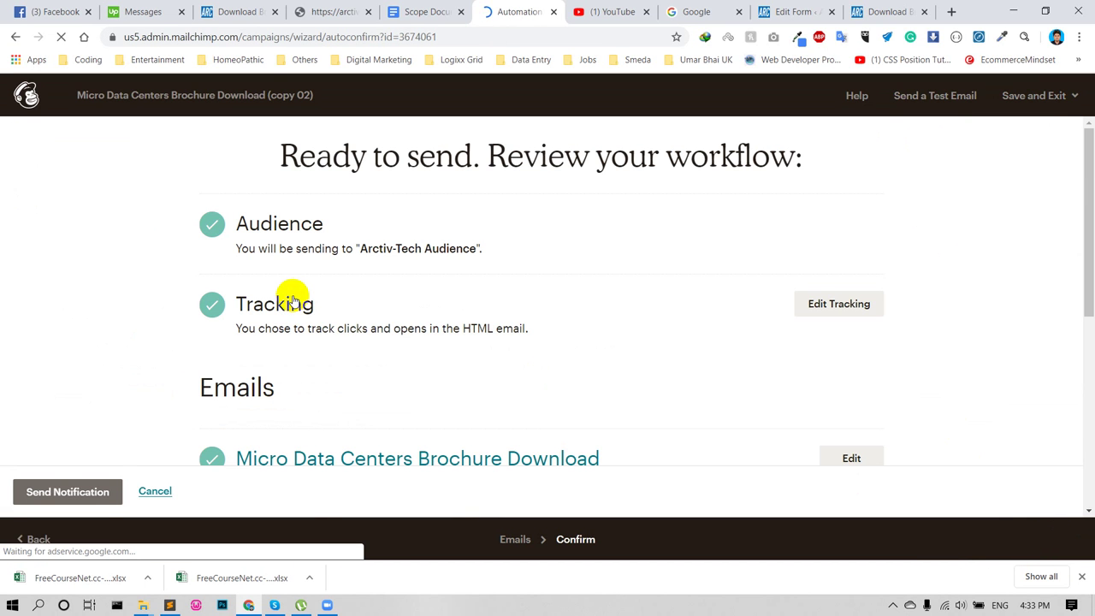
scroll(295, 301, down, 3)
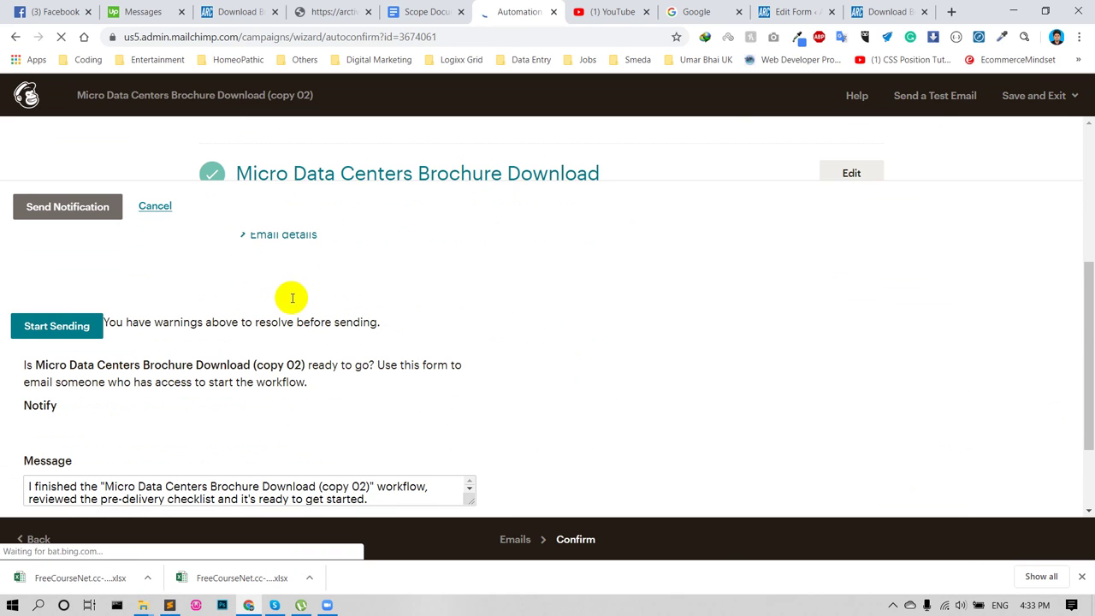
scroll(124, 410, down, 2)
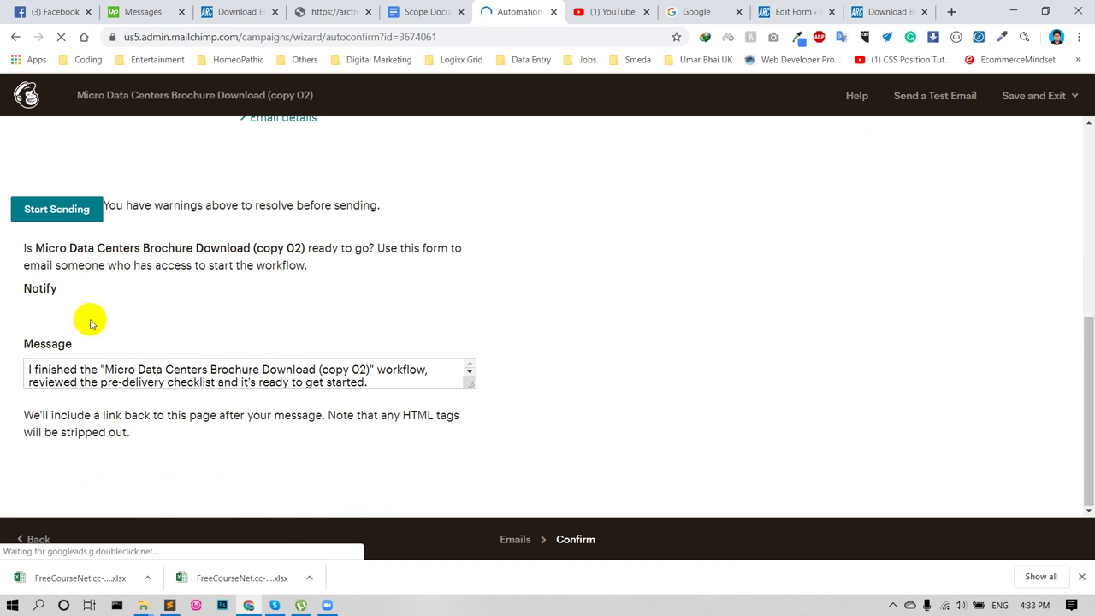
click(64, 210)
click(1016, 539)
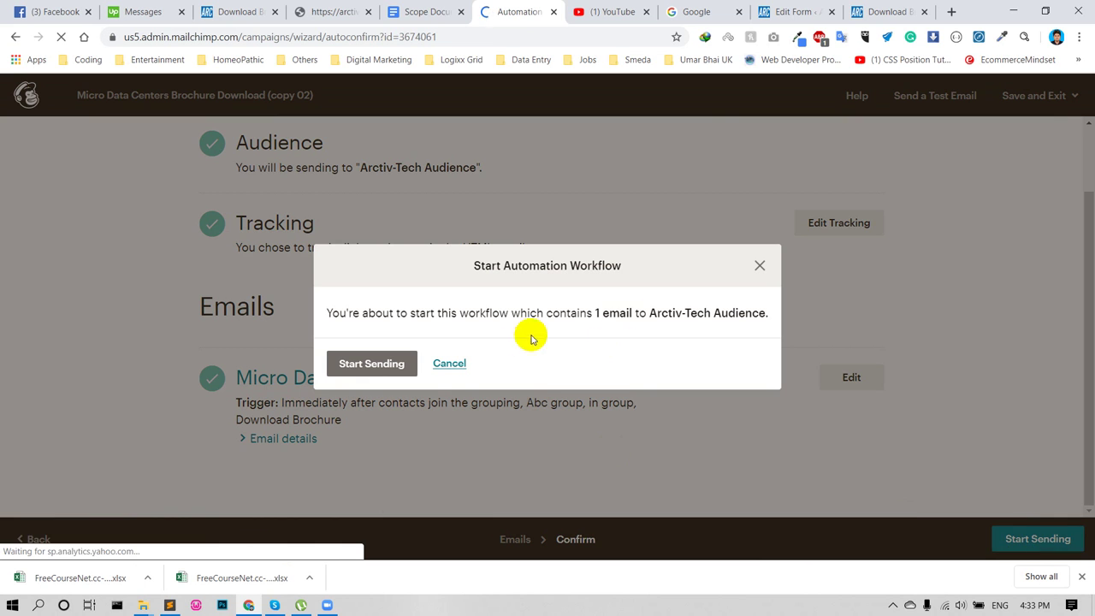
click(414, 368)
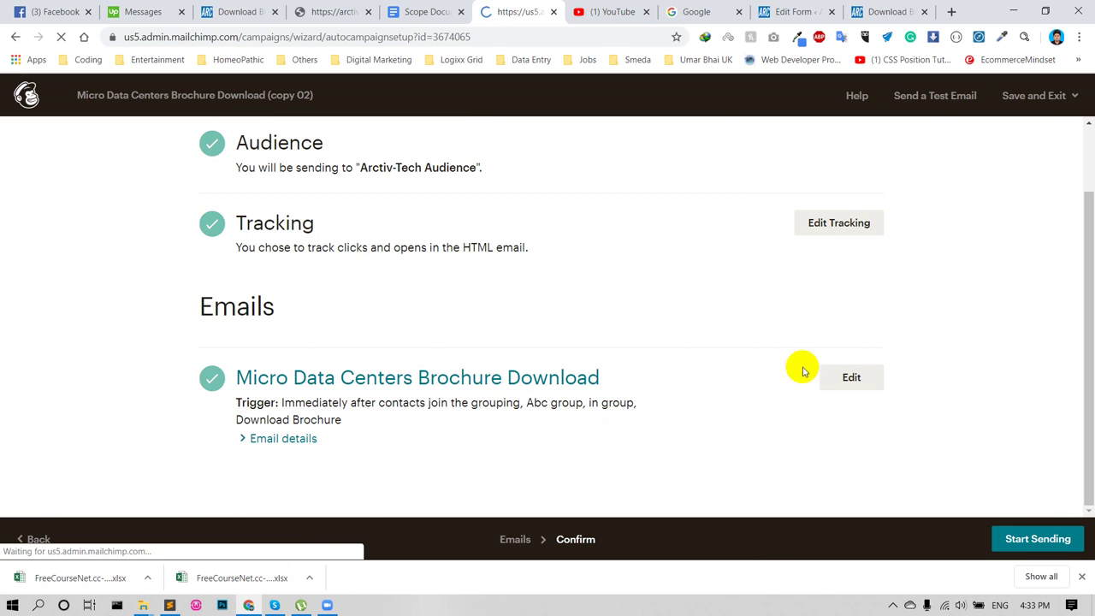
Inspect the email's name, subject, preview text and sender details in its setup, and save and return to the workflow
click(846, 373)
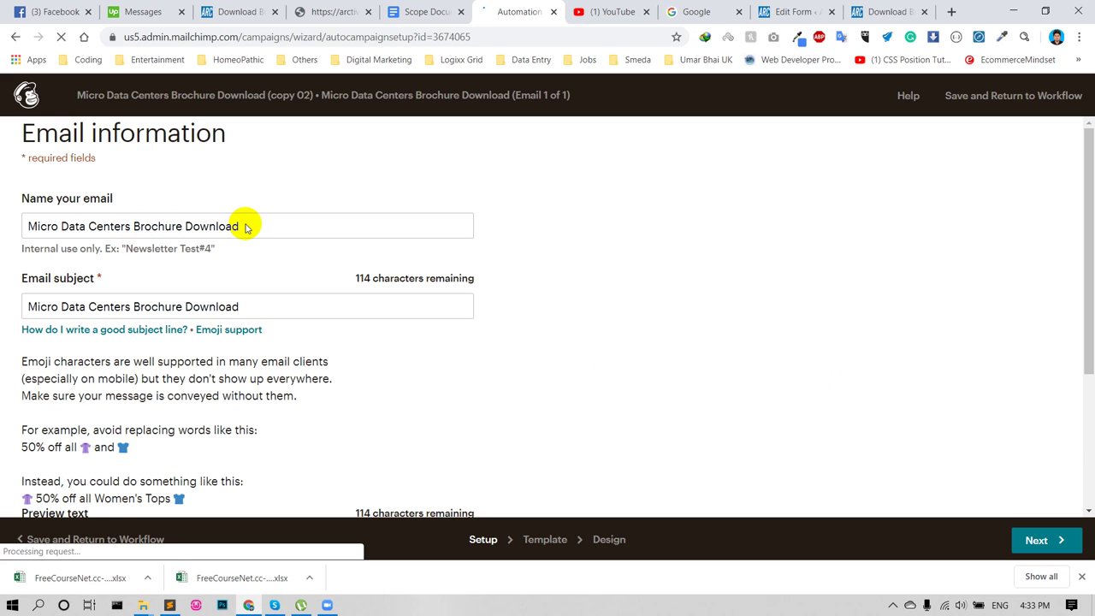
click(243, 229)
drag(243, 228, 18, 201)
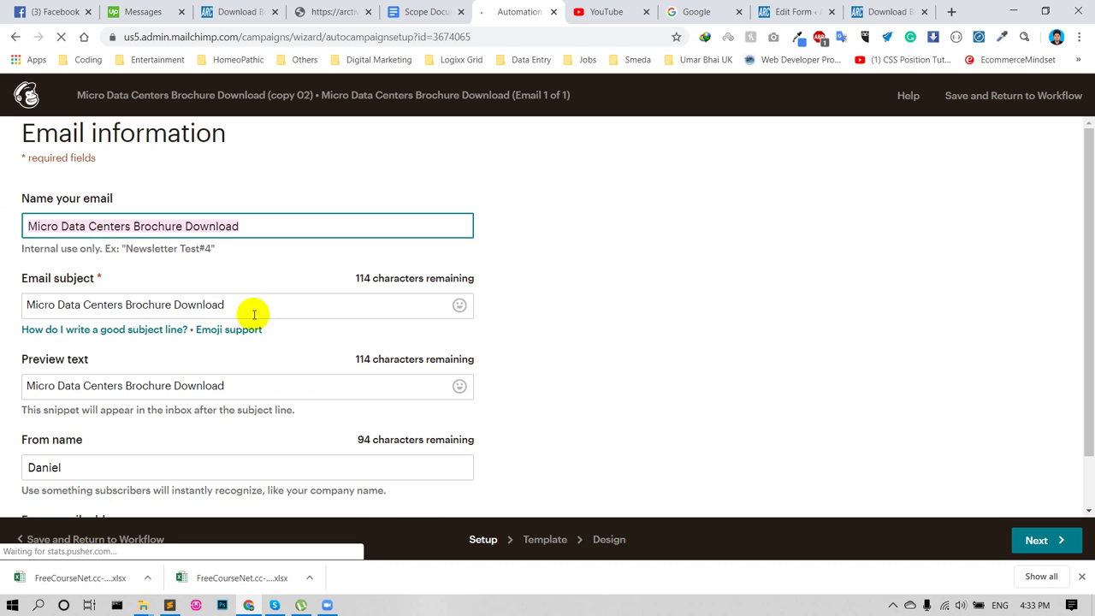
scroll(271, 393, down, 1)
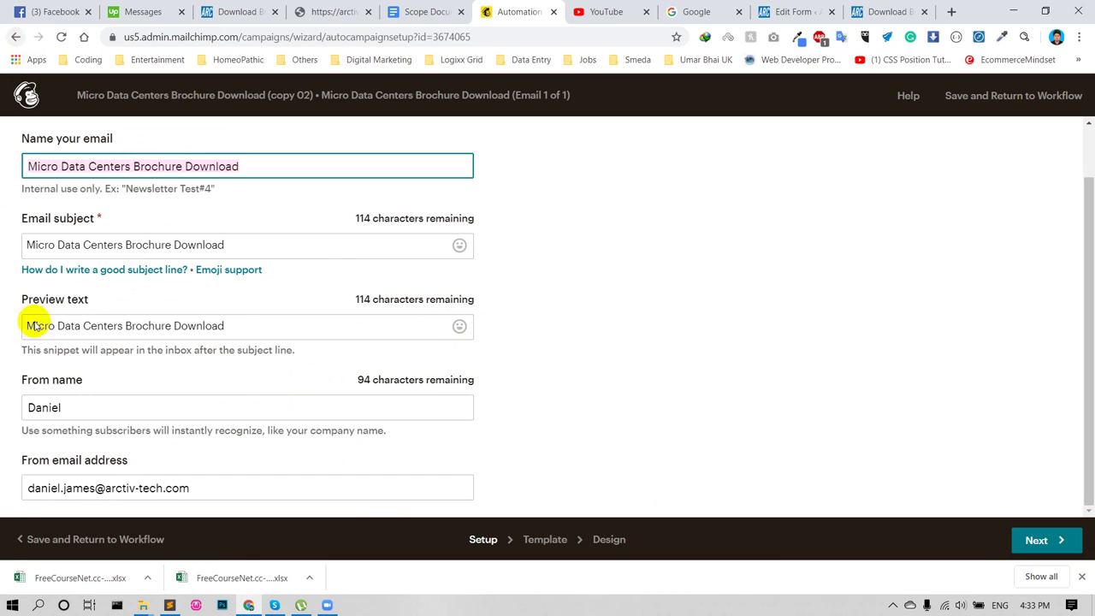
click(107, 548)
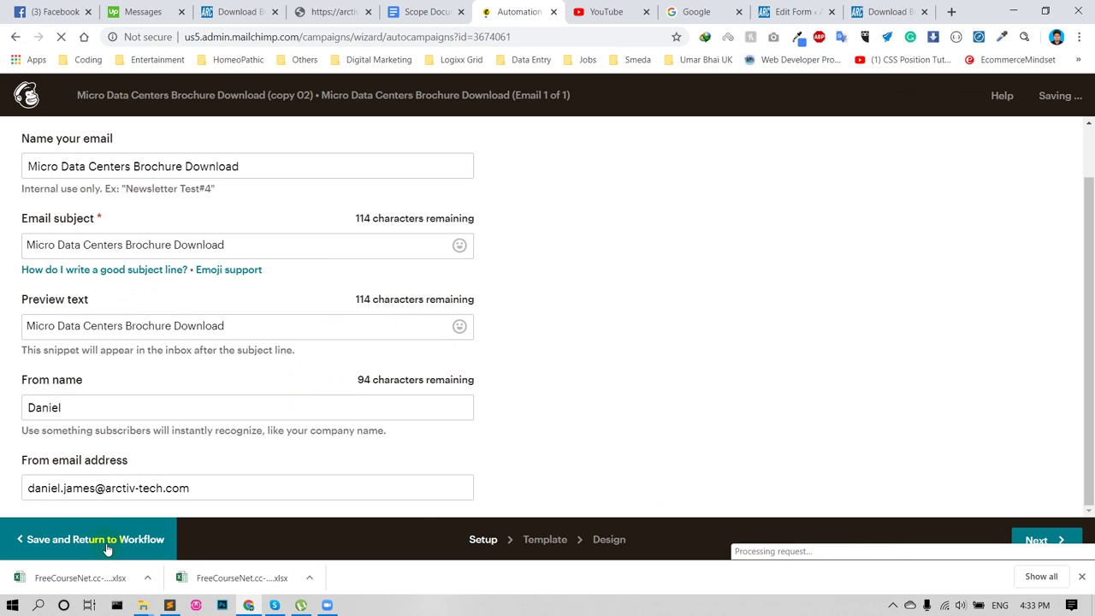
click(106, 549)
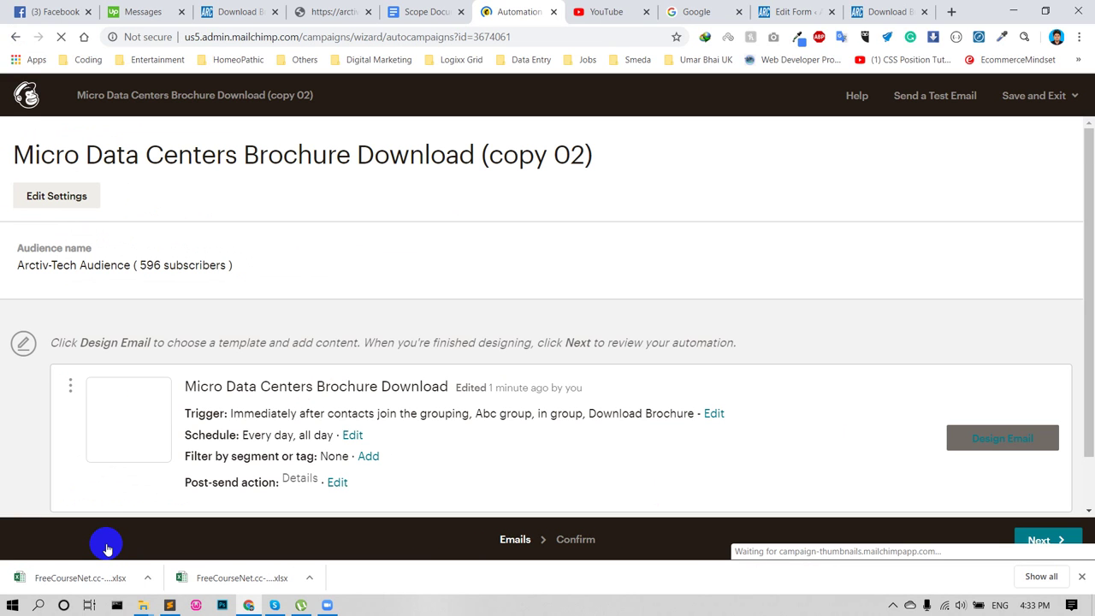